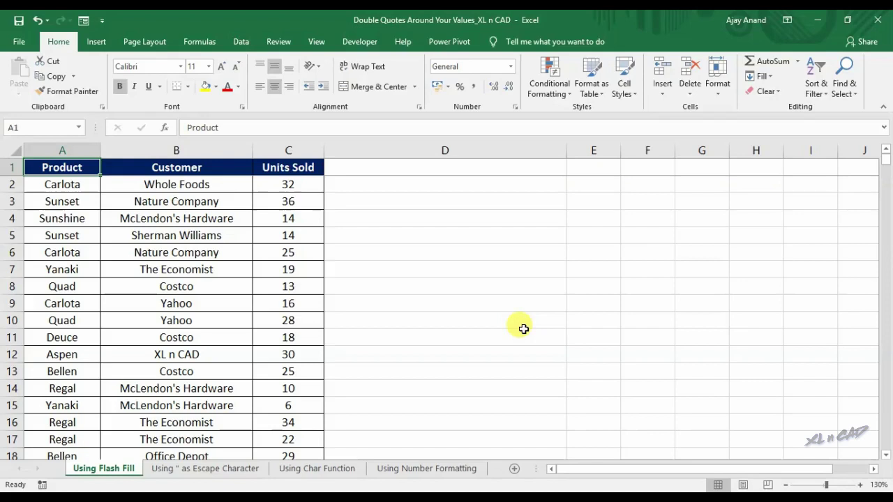
# Review the product, customer and units values in row 2
pyautogui.click(79, 185)
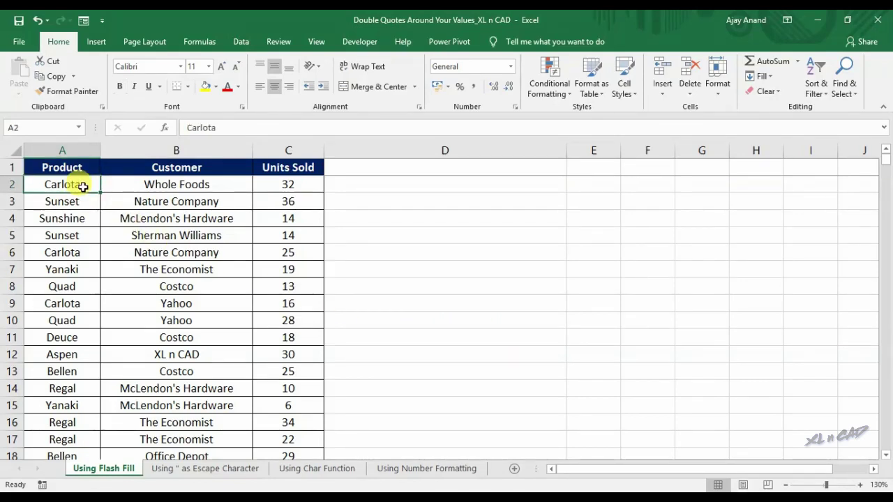
pyautogui.click(133, 185)
pyautogui.click(274, 184)
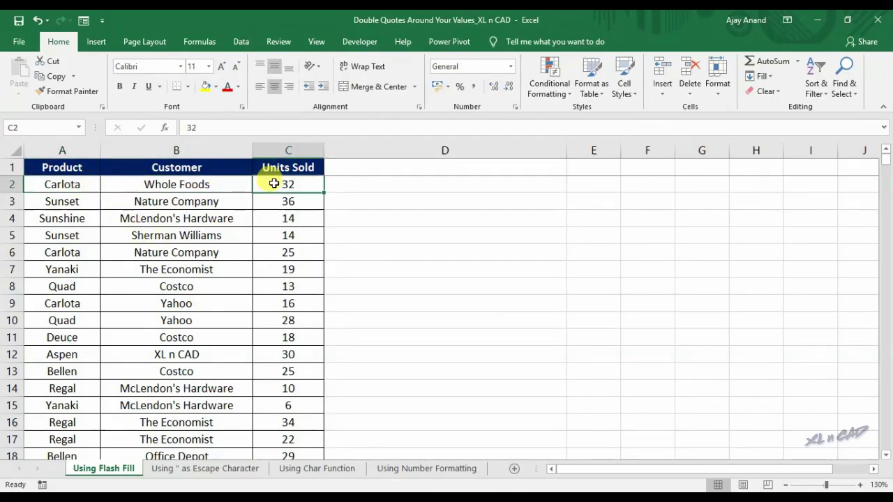
# Enter "Carlota" in D2 as the example and Flash Fill column D from it
pyautogui.click(365, 186)
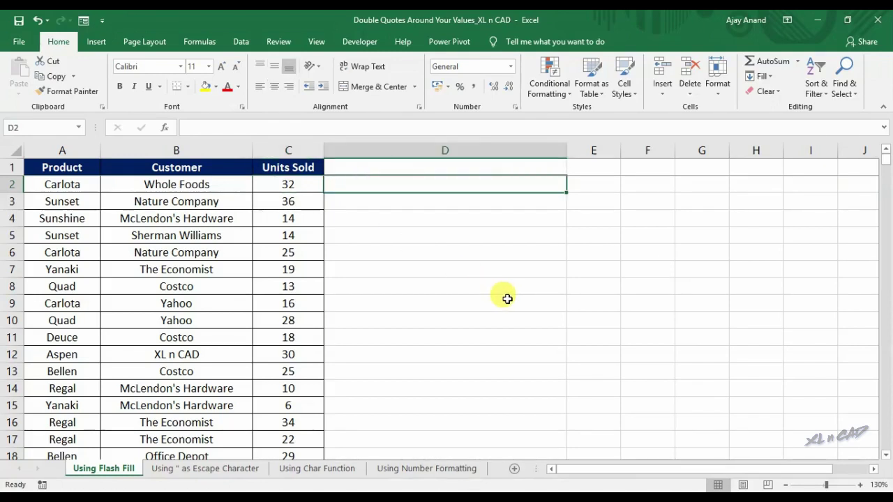
pyautogui.write('"')
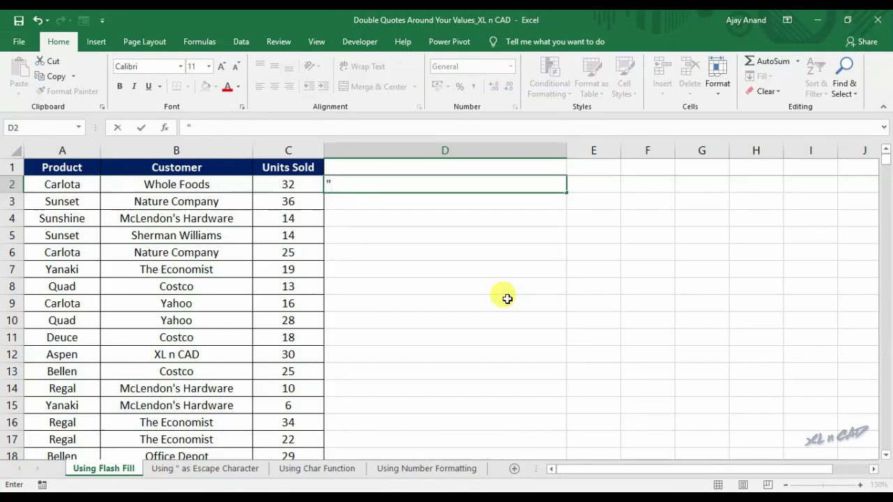
pyautogui.write('Ca')
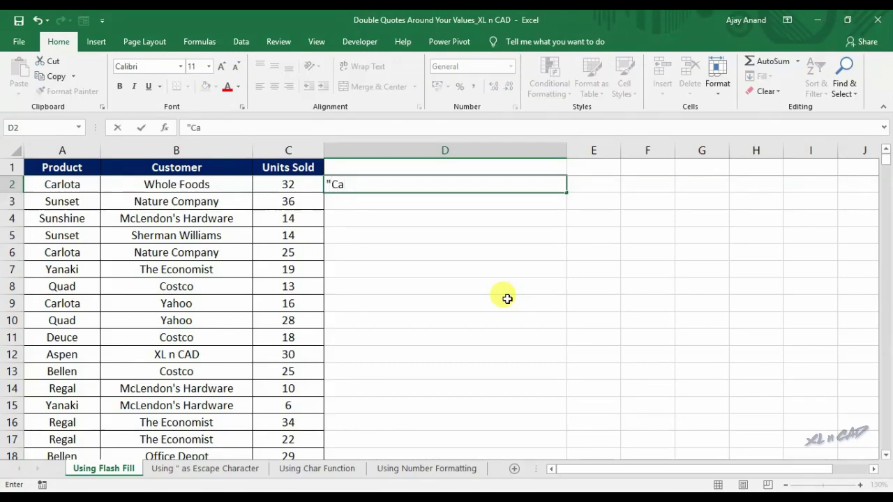
pyautogui.write('rlota"')
pyautogui.press('Return')
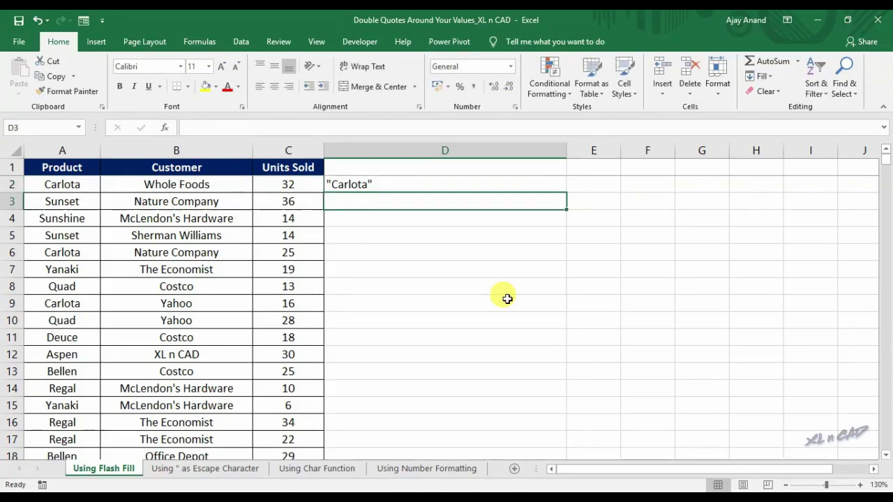
pyautogui.click(241, 40)
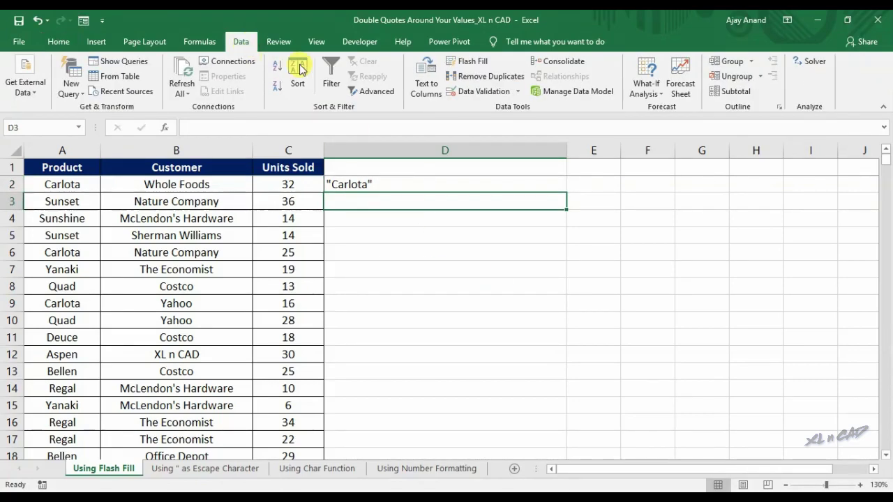
pyautogui.click(469, 61)
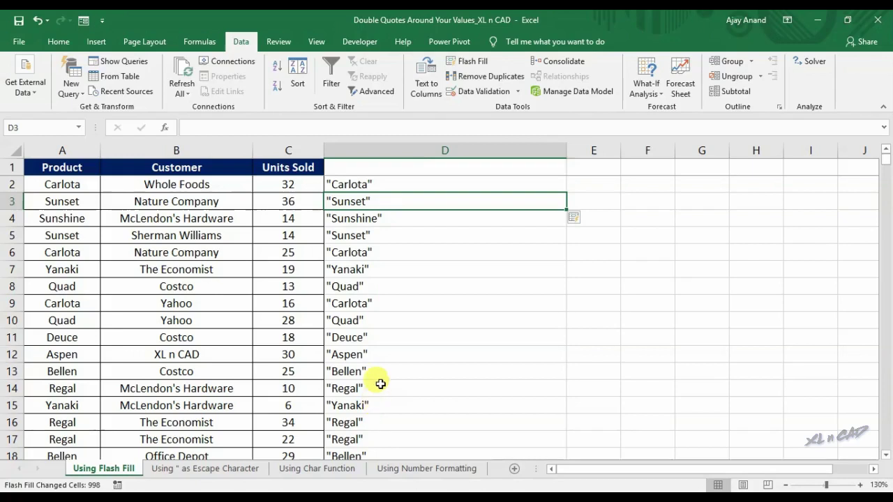
# Extend the D2 example to "Carlota","Whole Foods","32" so column D refills, then check the bottom rows
pyautogui.doubleClick(418, 185)
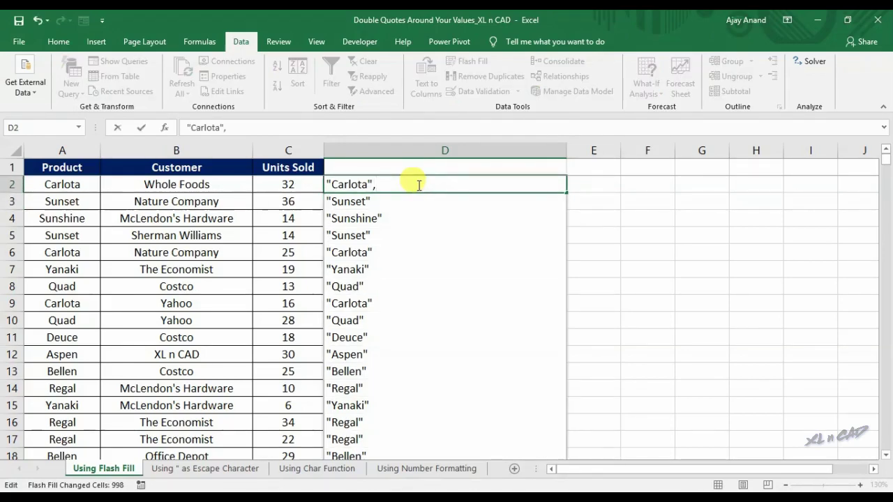
pyautogui.write(',"Whole')
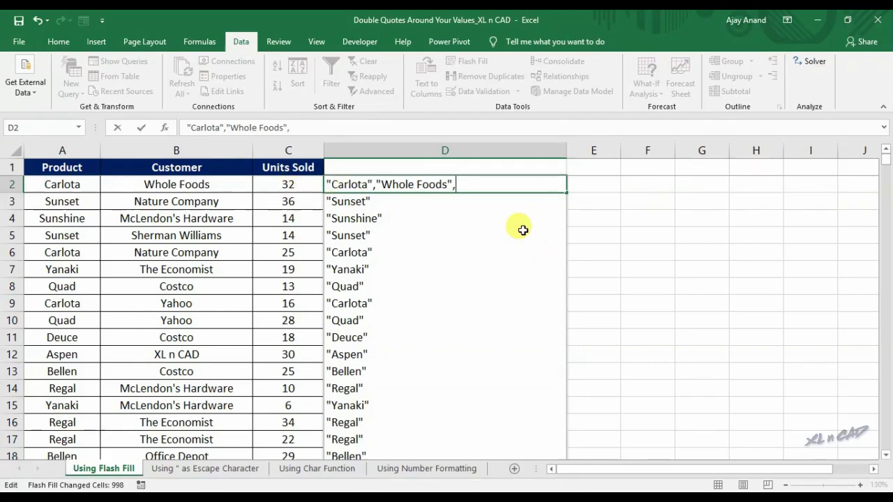
pyautogui.write('Foods","32')
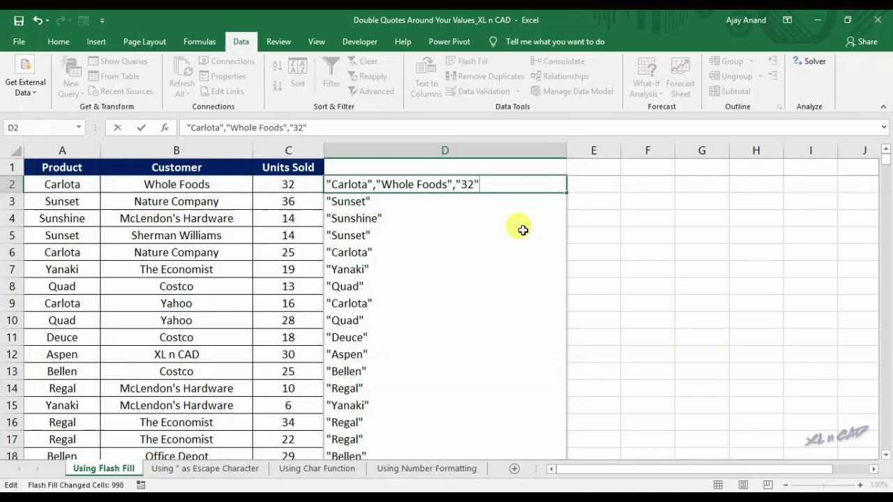
pyautogui.press('Return')
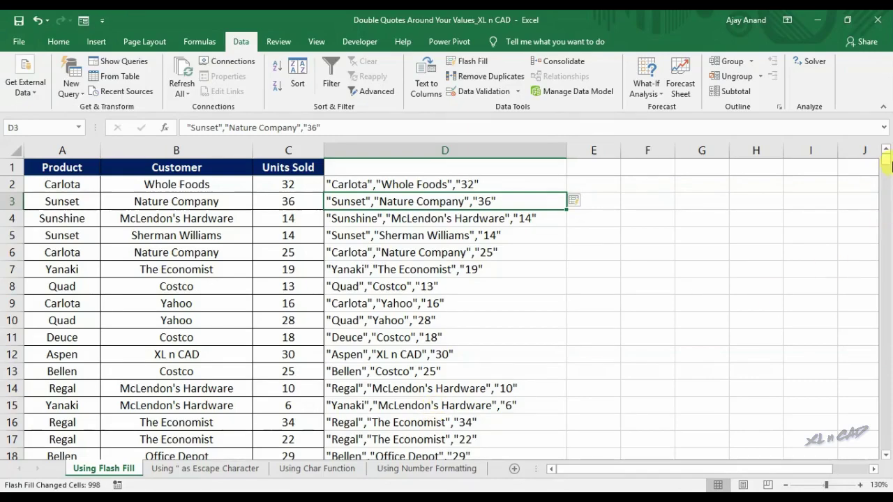
pyautogui.moveTo(889, 164); pyautogui.dragTo(887, 488)
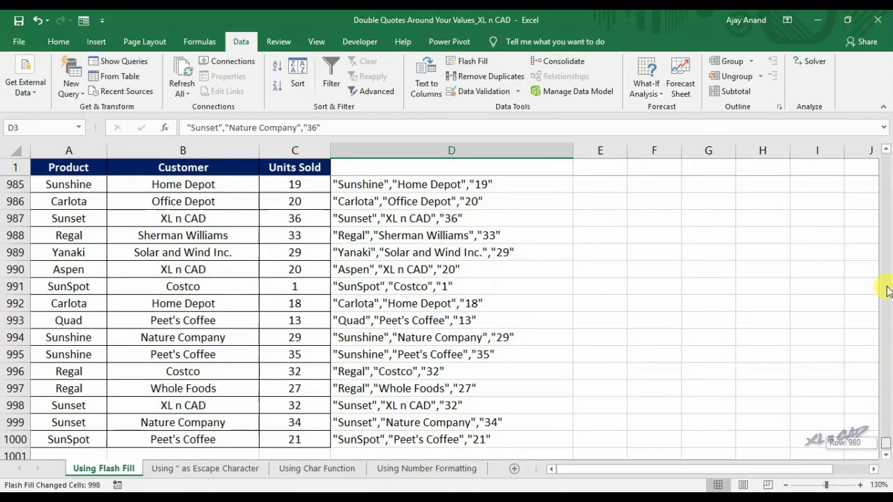
pyautogui.moveTo(889, 292); pyautogui.dragTo(889, 157)
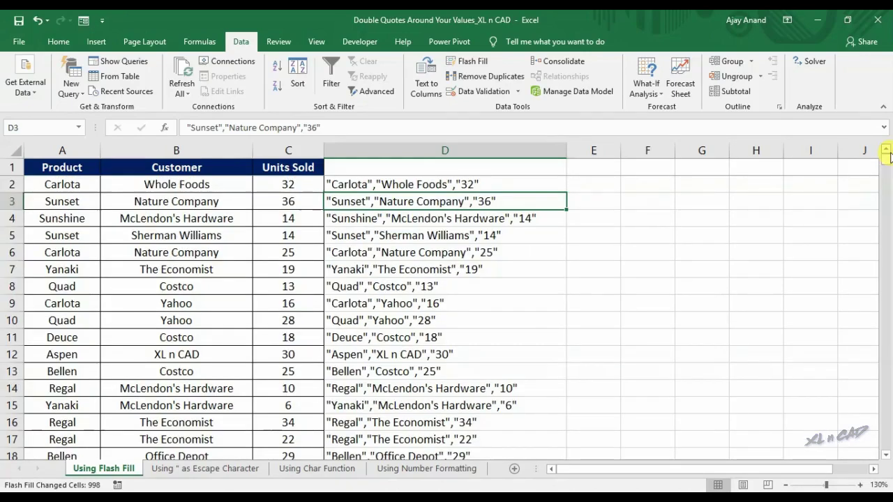
# Change A3 to XL n CAD and C7 to 100, noting column D stays unchanged
pyautogui.click(76, 207)
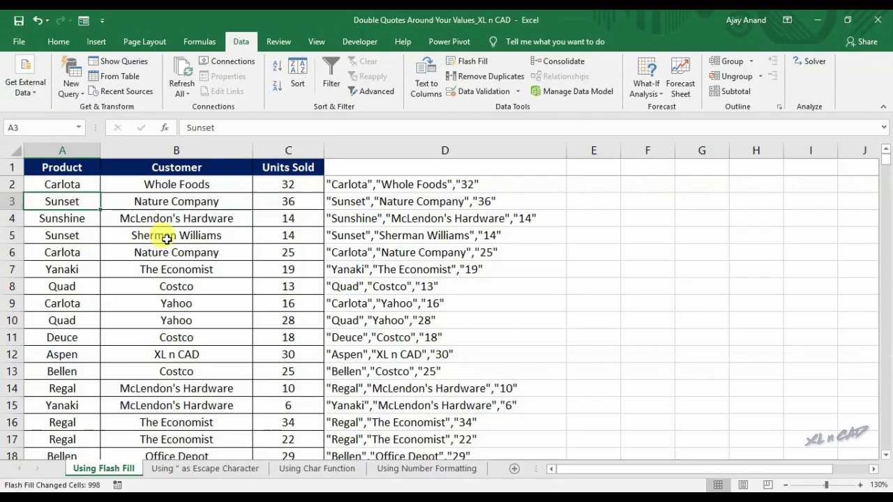
pyautogui.write('XL n CA')
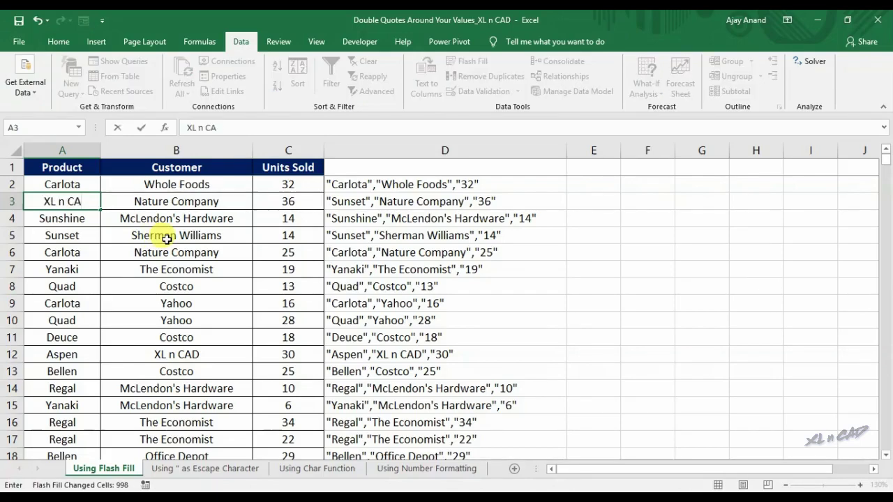
pyautogui.write('D')
pyautogui.press('Return')
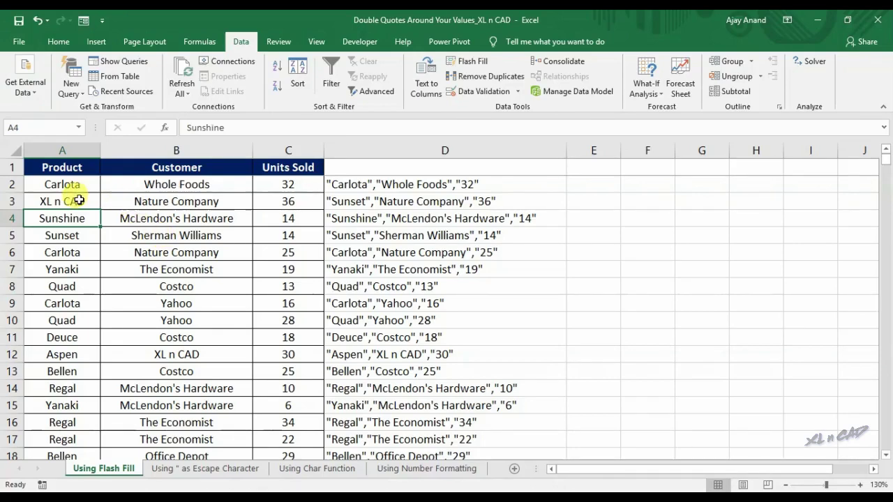
pyautogui.click(300, 269)
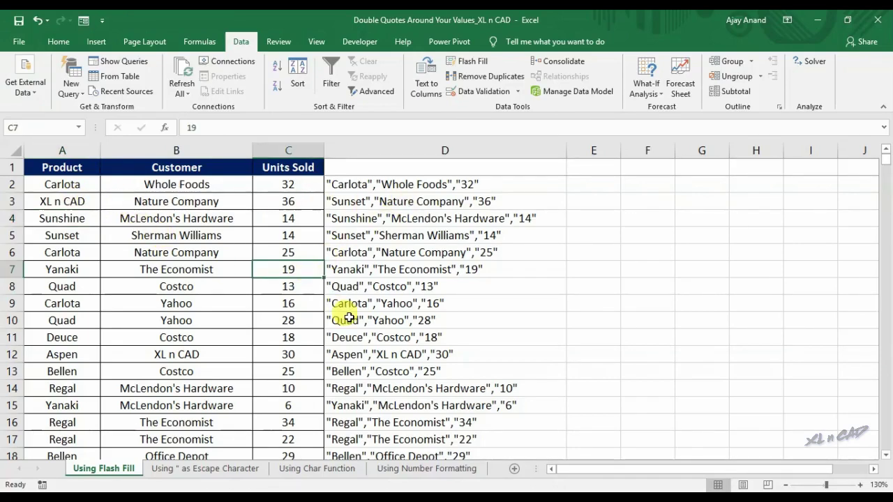
pyautogui.write('100')
pyautogui.press('Return')
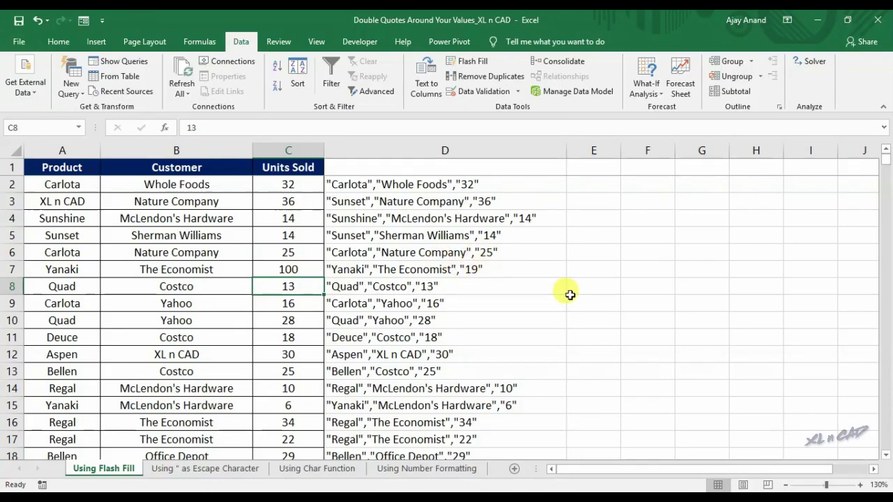
# On the Using " as Escape Character sheet, enter =""""&A2&"""" in E2 to show "Carlota"
pyautogui.click(198, 470)
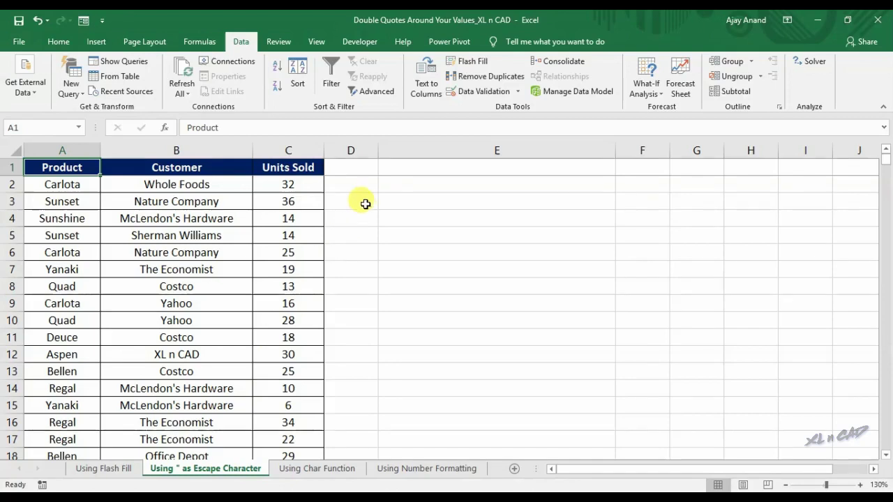
pyautogui.click(403, 183)
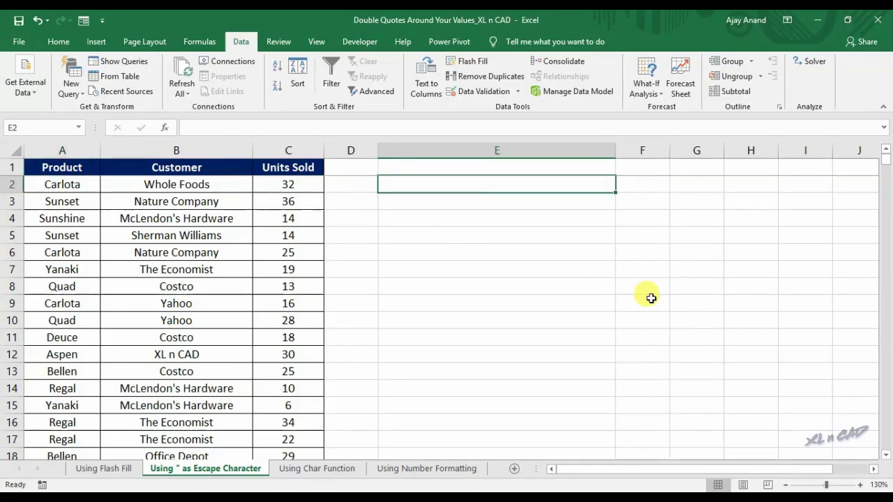
pyautogui.write('=')
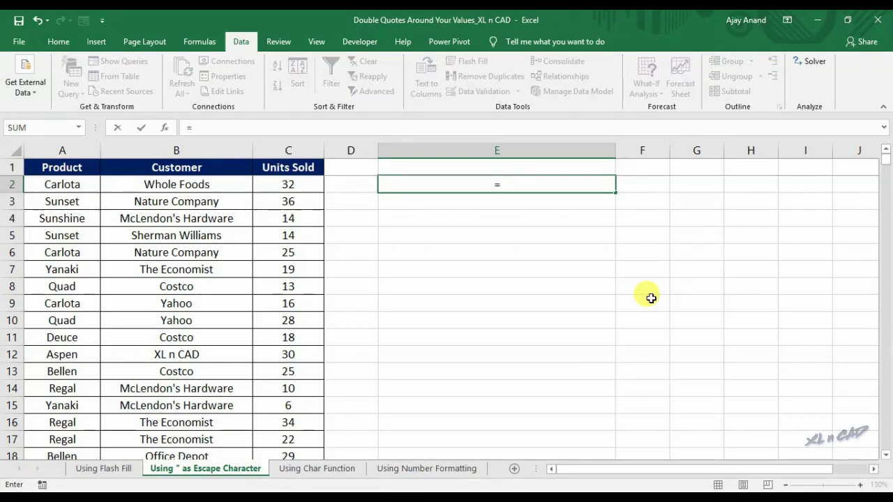
pyautogui.write('""""&')
pyautogui.click(74, 183)
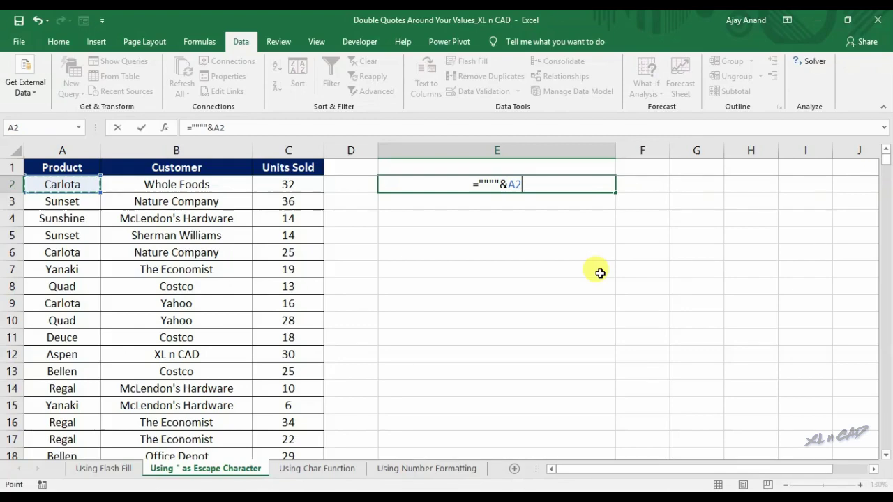
pyautogui.write('&""')
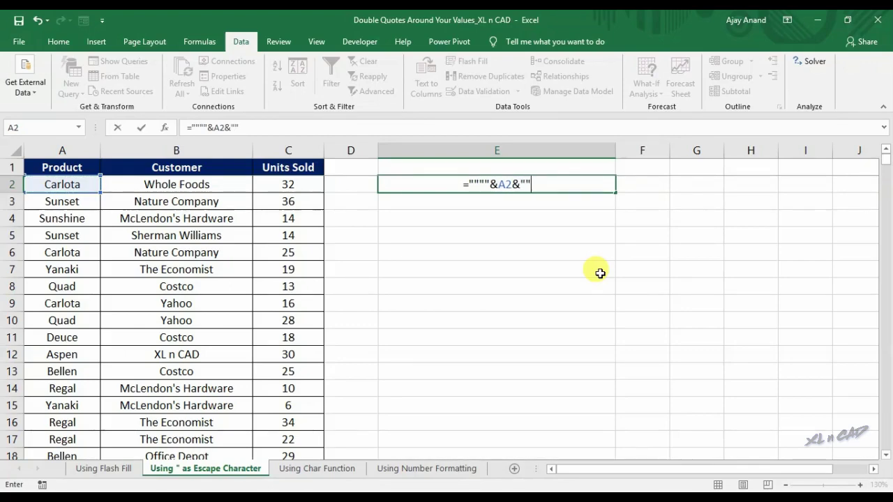
pyautogui.write('""')
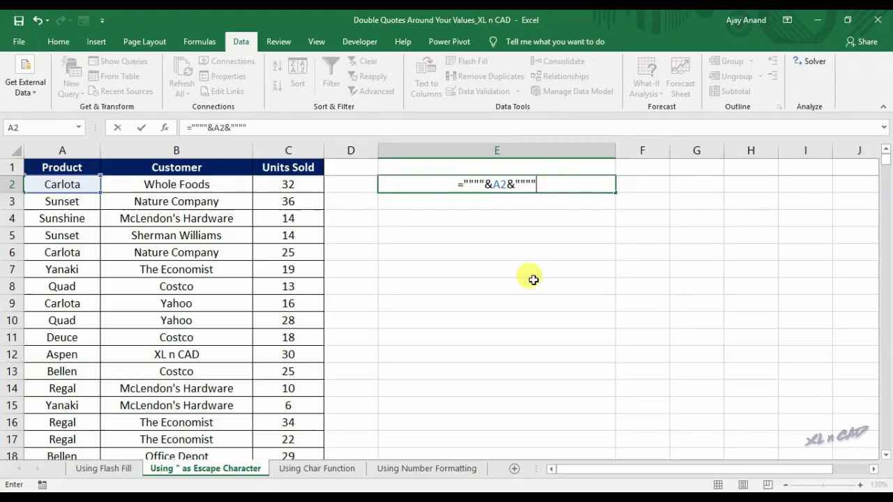
pyautogui.press('Return')
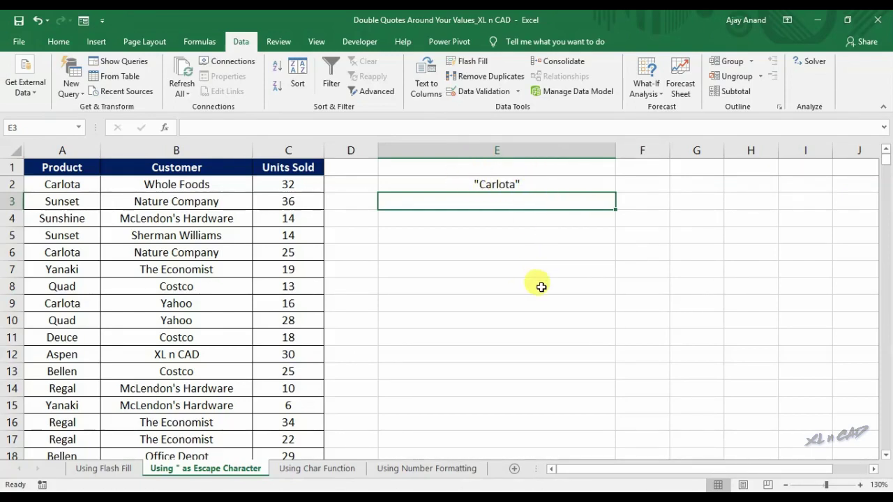
# Extend E2's formula to also quote B2 and C2, showing "Carlota","Whole Foods","32"
pyautogui.click(544, 183)
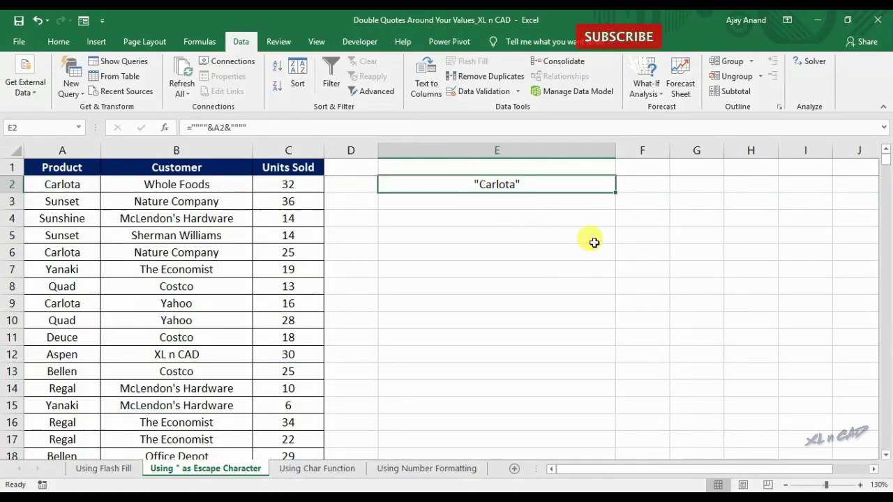
pyautogui.click(293, 123)
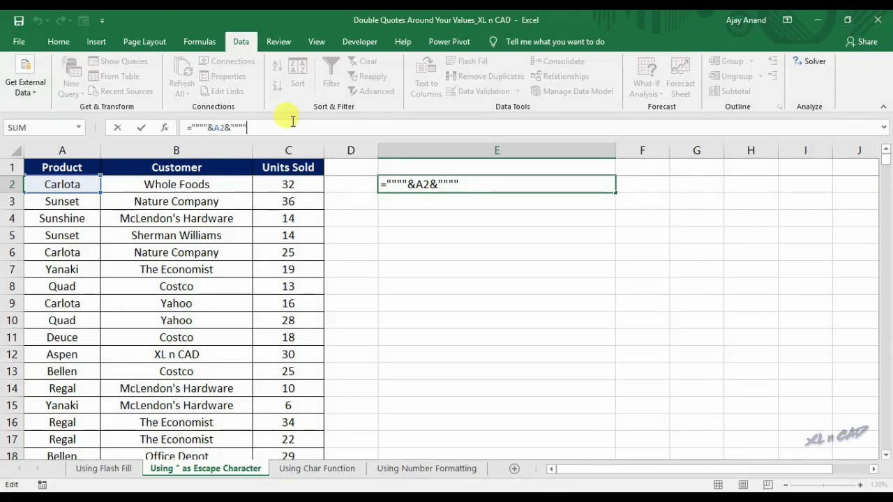
pyautogui.write(',""')
pyautogui.write('"&')
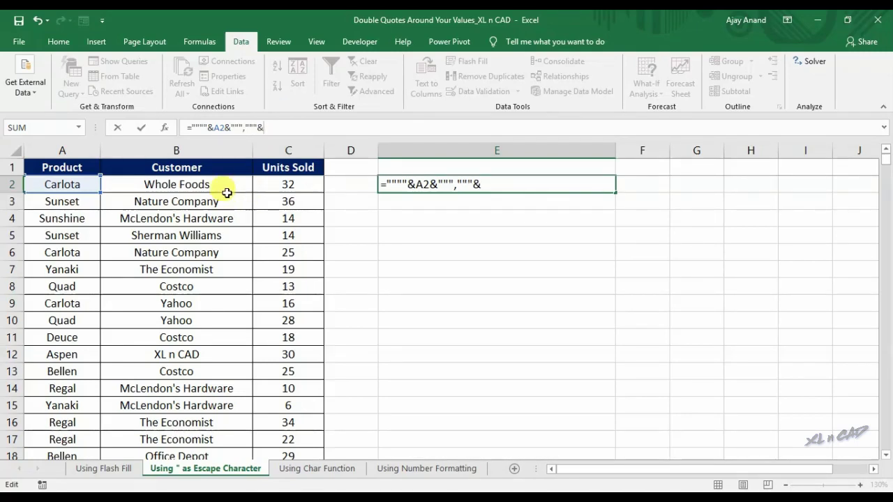
pyautogui.click(228, 184)
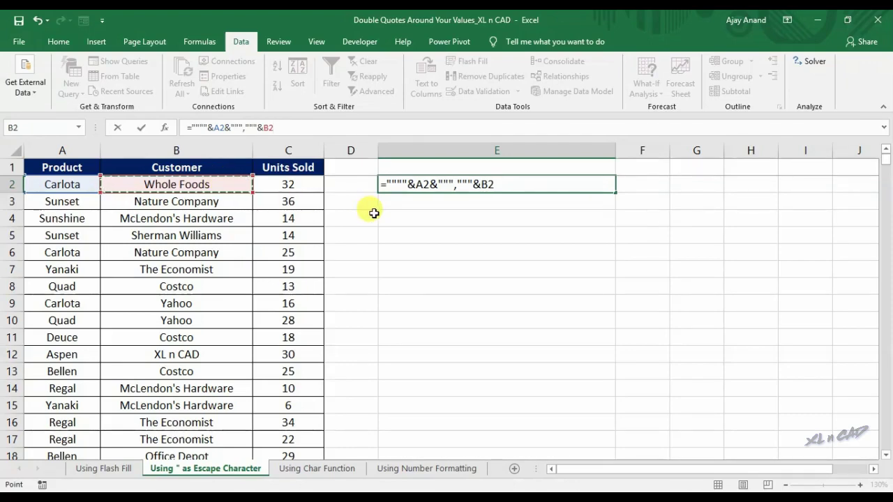
pyautogui.write('&')
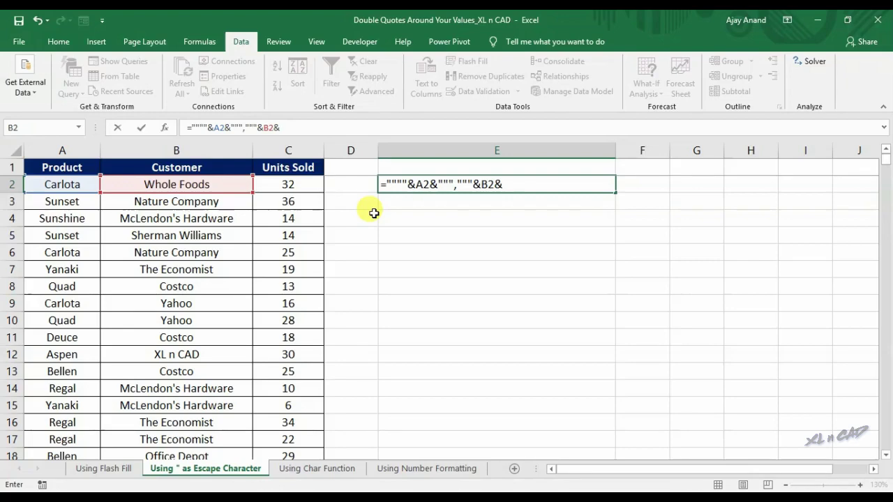
pyautogui.write('"""')
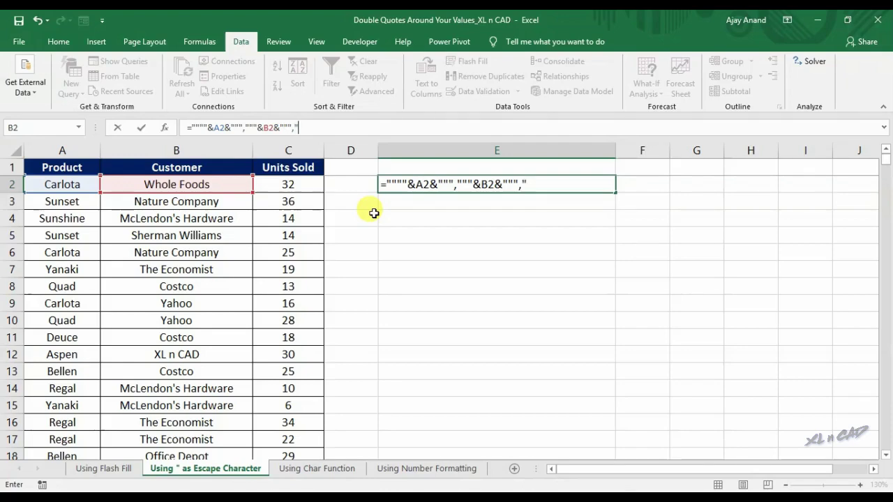
pyautogui.write(',"""&')
pyautogui.click(312, 183)
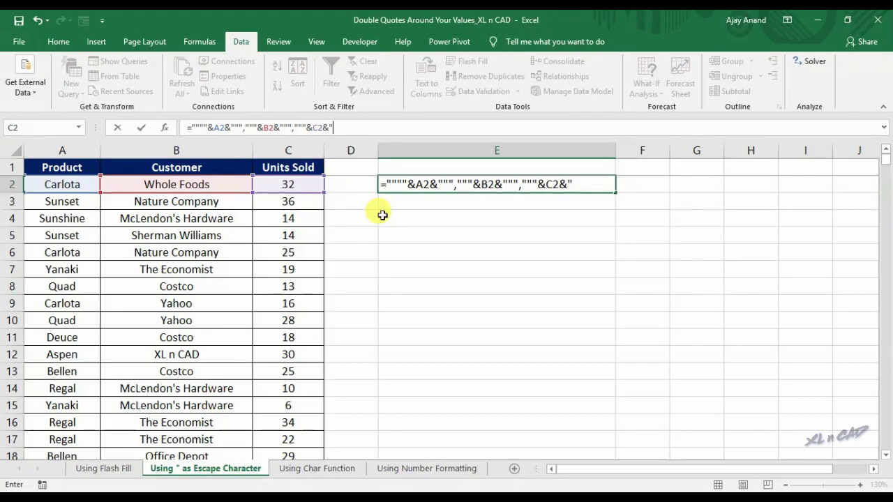
pyautogui.write('&"""')
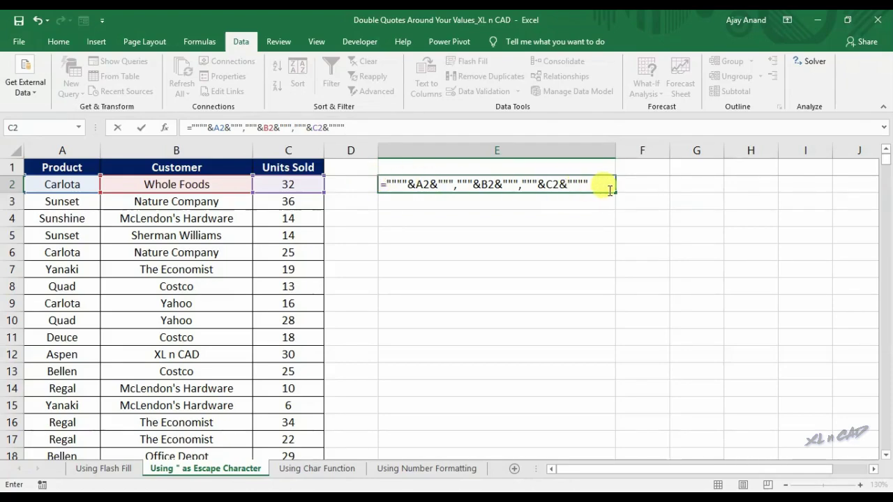
pyautogui.press('Return')
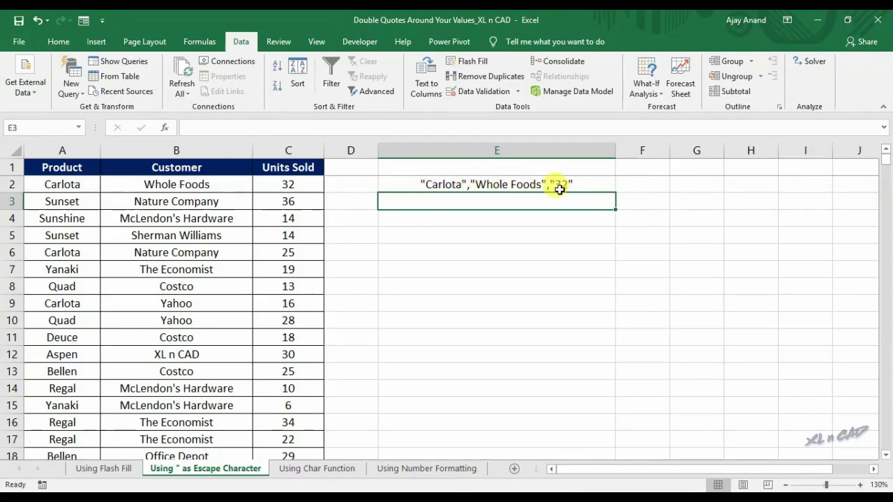
pyautogui.click(482, 188)
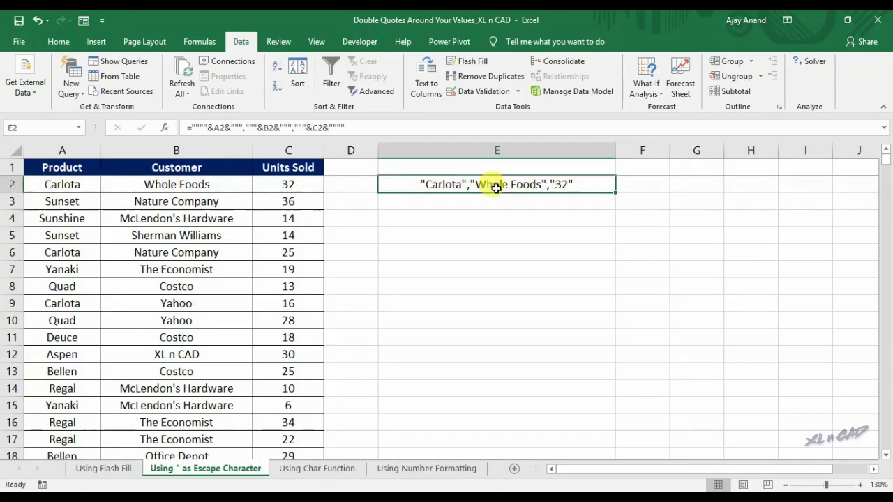
pyautogui.moveTo(891, 162); pyautogui.dragTo(890, 444)
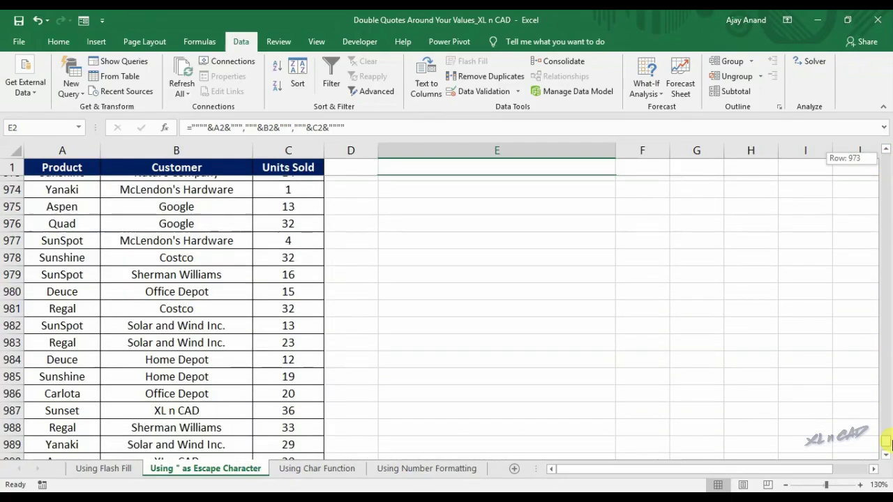
# Fill E2's quoting formula down through E1000 with Ctrl+D and return to the top
pyautogui.keyDown('shift'); pyautogui.click(472, 275); pyautogui.keyUp('shift')
pyautogui.hotkey('ctrl', 'd')
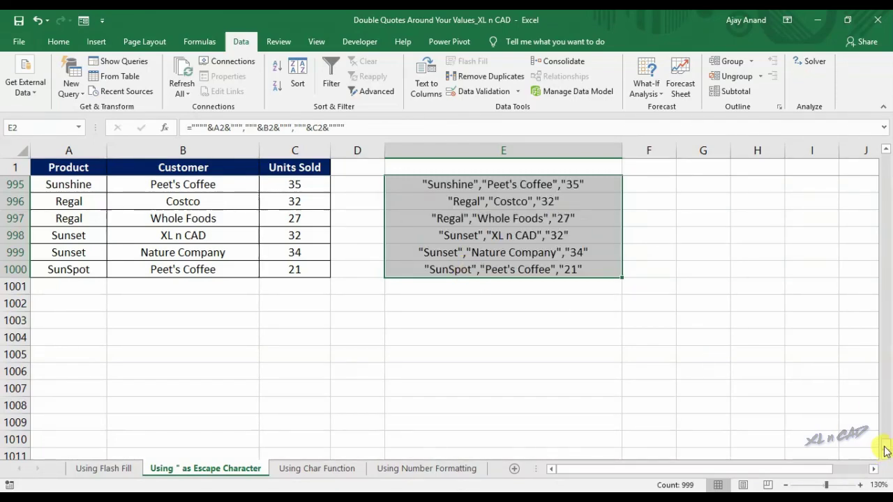
pyautogui.moveTo(884, 450); pyautogui.dragTo(872, 147)
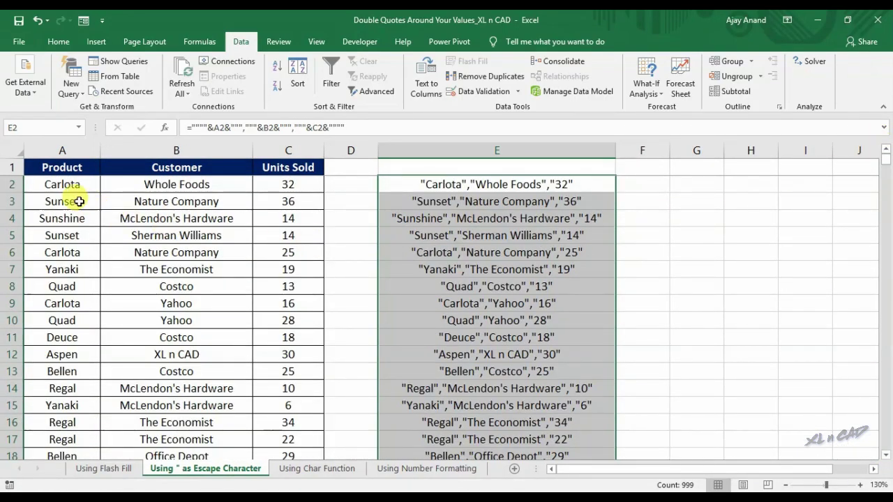
# Set A3's product to XL n CAD and C7's units to 100
pyautogui.click(79, 202)
pyautogui.write('XL ')
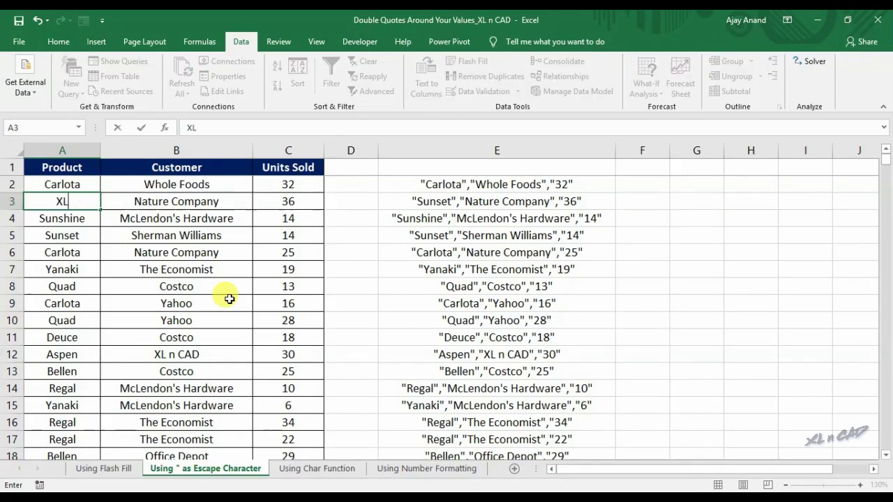
pyautogui.write('n CAD')
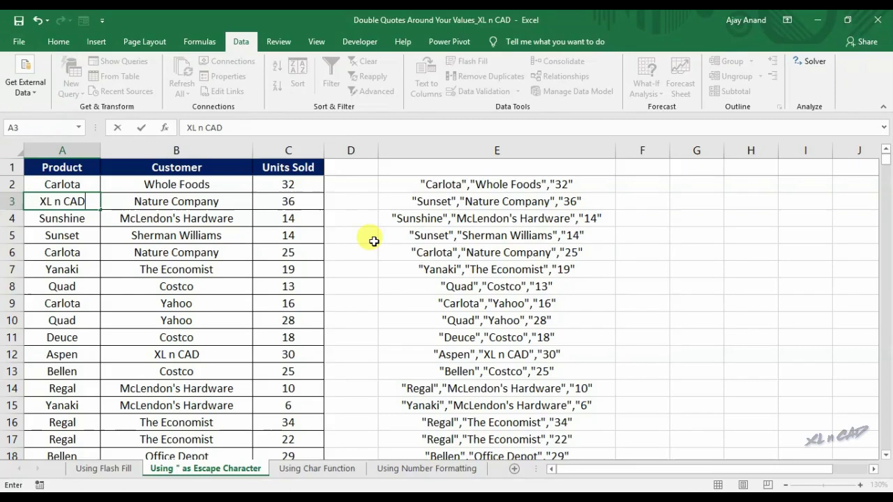
pyautogui.press('Return')
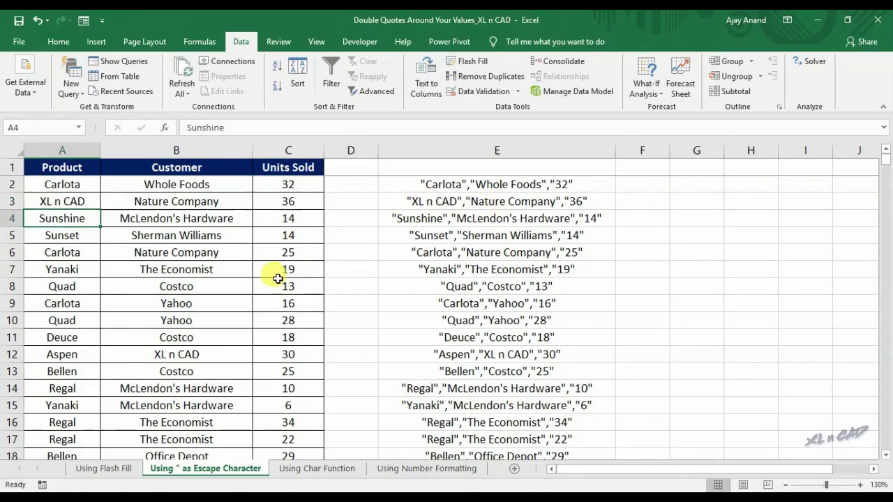
pyautogui.click(275, 273)
pyautogui.write('100')
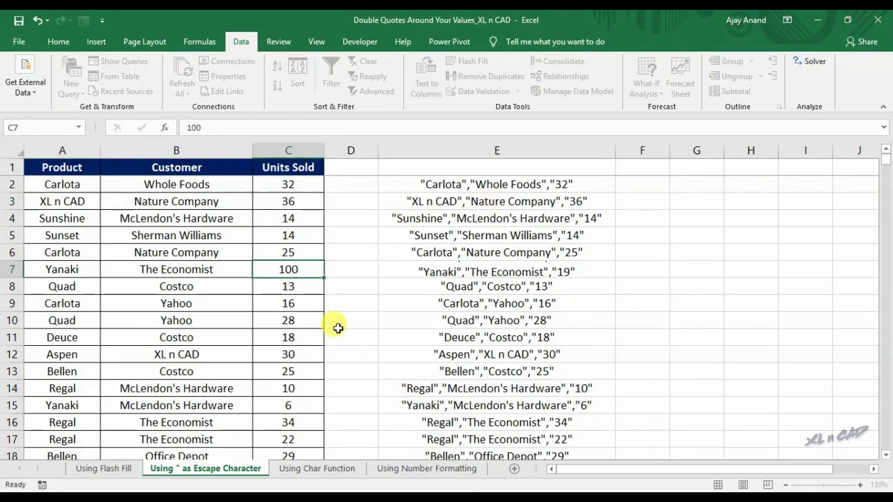
pyautogui.press('Return')
# Enter 200 in C8 and replace A10's product with XL n CAD via AutoComplete
pyautogui.write('200')
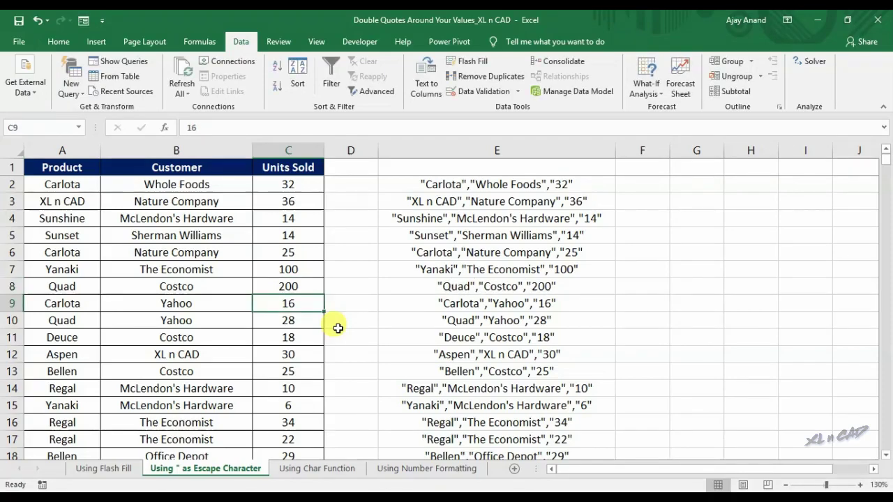
pyautogui.click(56, 321)
pyautogui.press('Delete')
pyautogui.write('X')
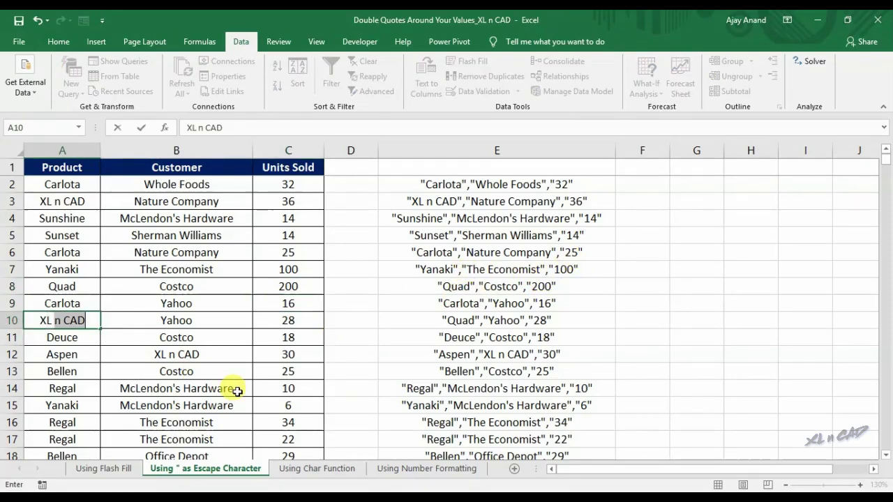
pyautogui.write('L n')
pyautogui.press('Return')
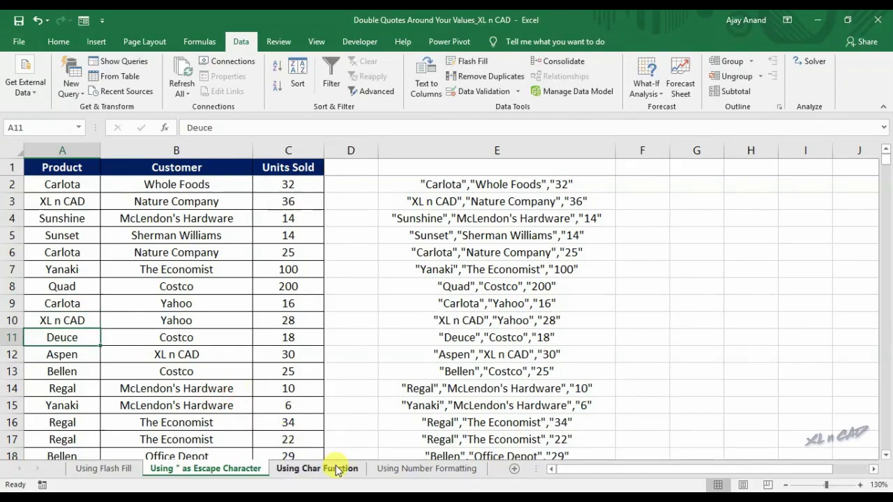
# Inspect E2's quoting formula without editing it, then go to the Using Char Function sheet
pyautogui.click(419, 185)
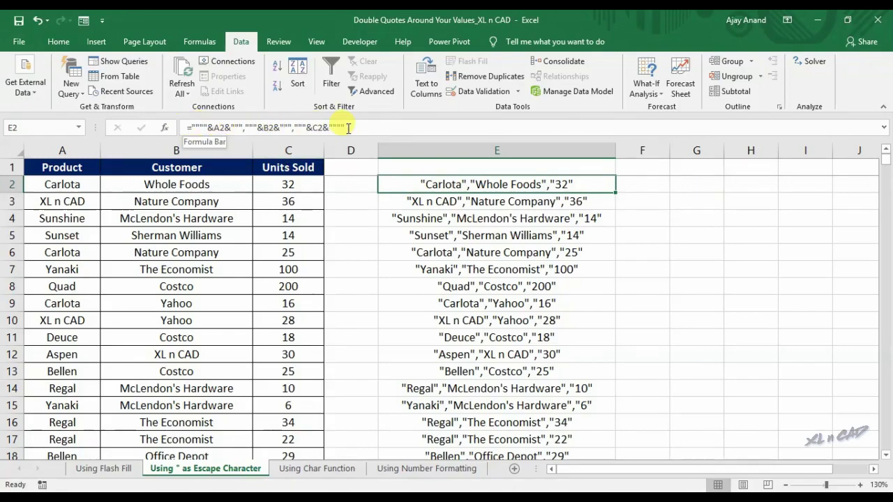
pyautogui.click(325, 127)
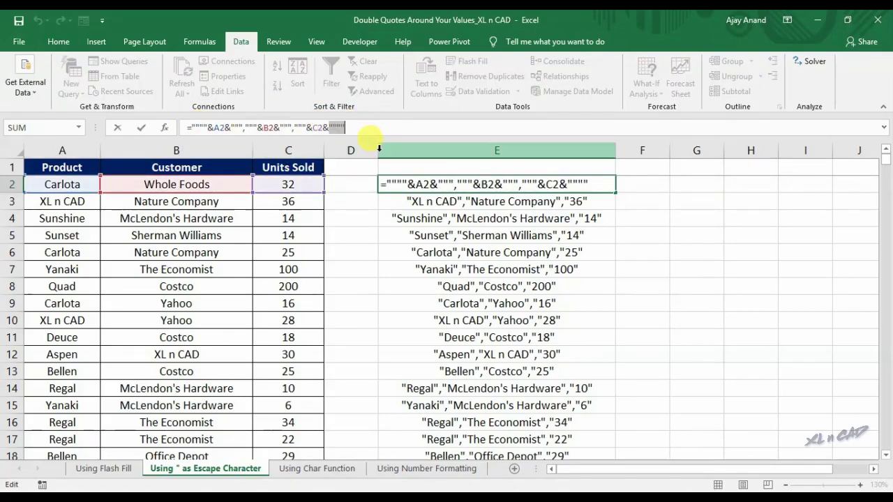
pyautogui.press('Escape')
pyautogui.click(328, 466)
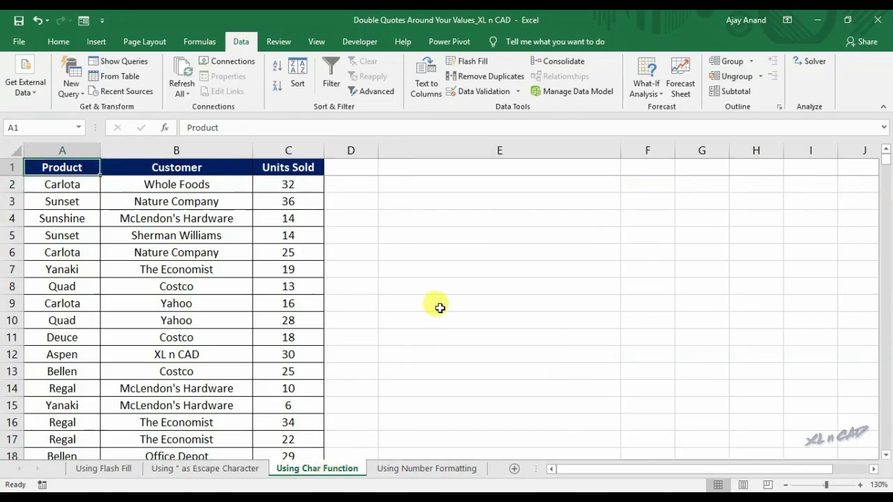
# Enter =CHAR(34) in E2 so it displays a single double-quote character
pyautogui.click(450, 187)
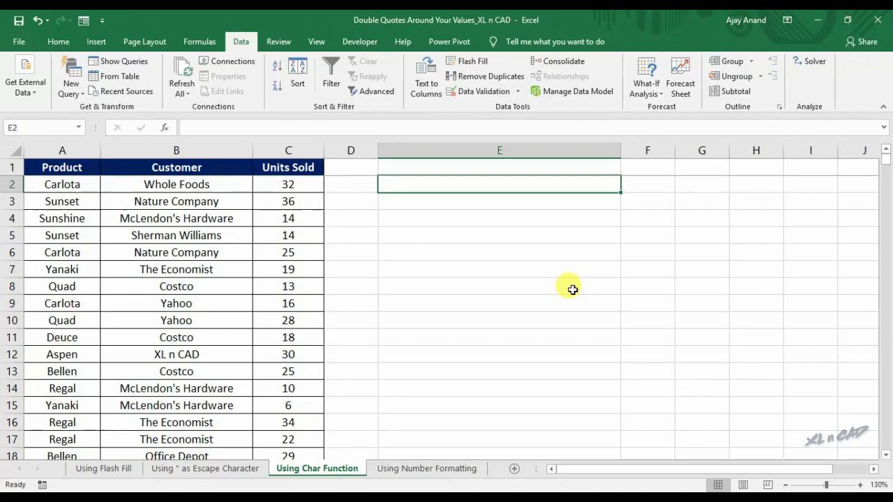
pyautogui.write('=')
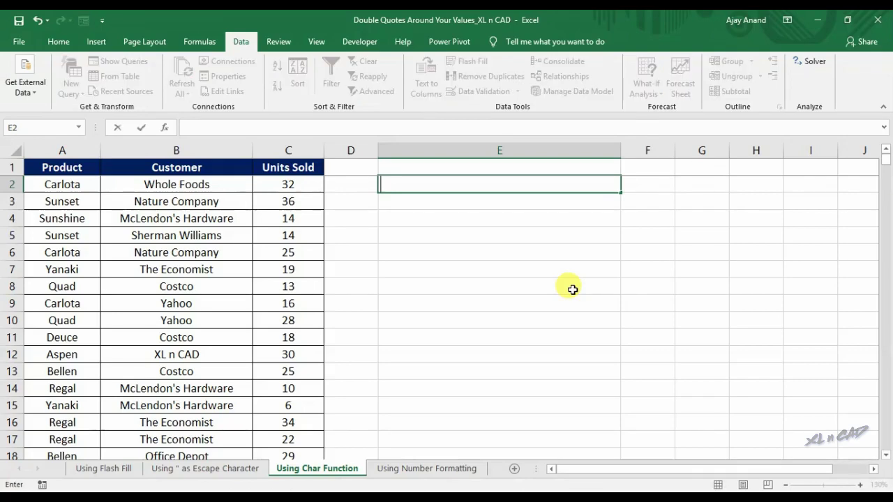
pyautogui.write('CHAR')
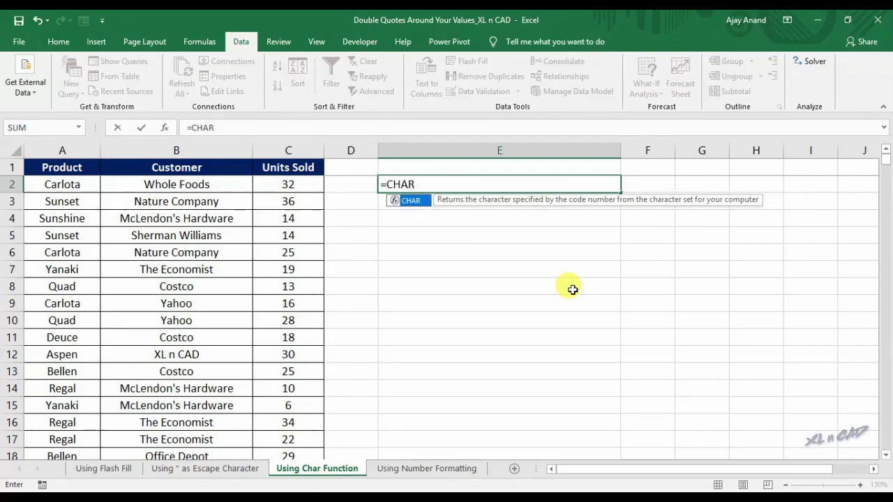
pyautogui.write('(')
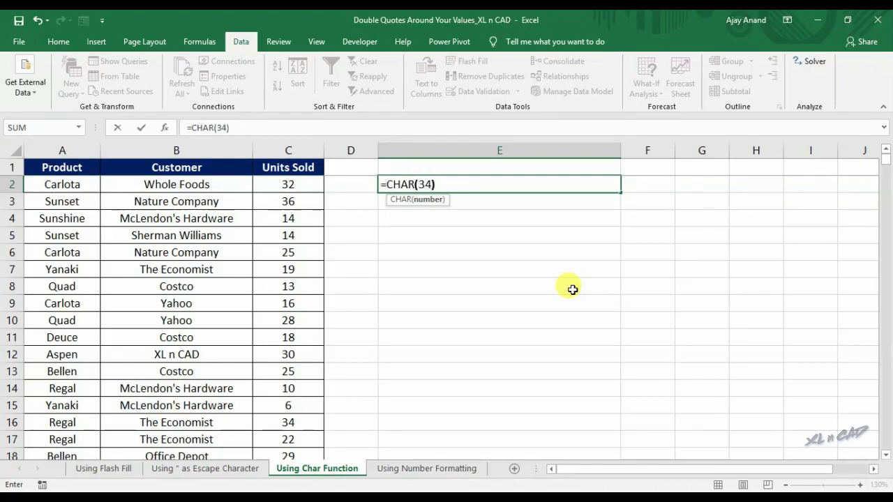
pyautogui.write('34)')
pyautogui.press('Return')
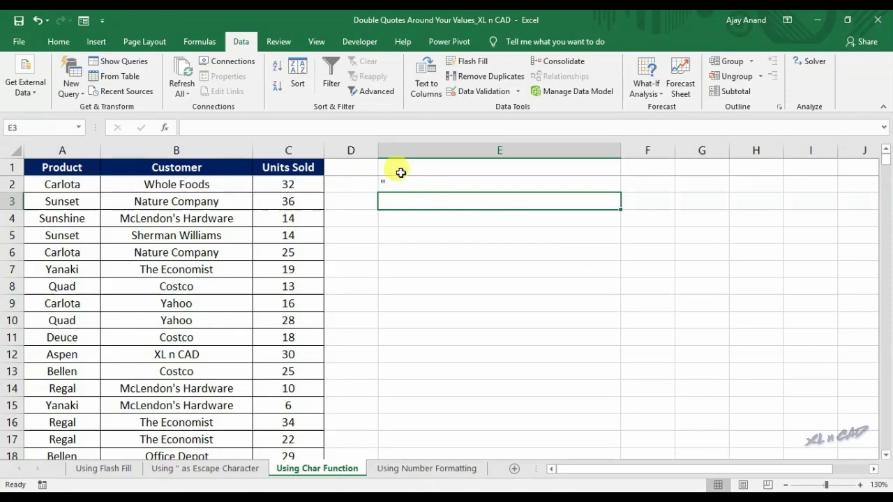
# Extend E2 to =CHAR(34)&A2&CHAR(34) so it shows "Carlota"
pyautogui.click(441, 183)
pyautogui.click(293, 128)
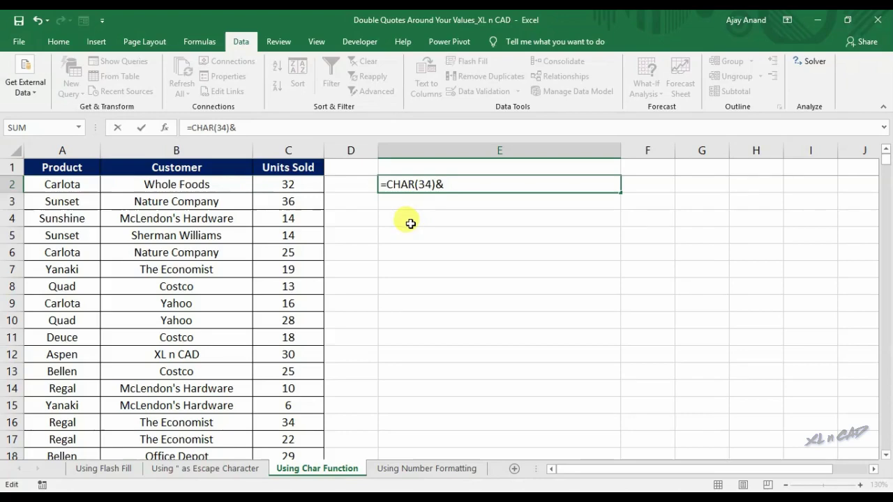
pyautogui.write('&')
pyautogui.click(94, 183)
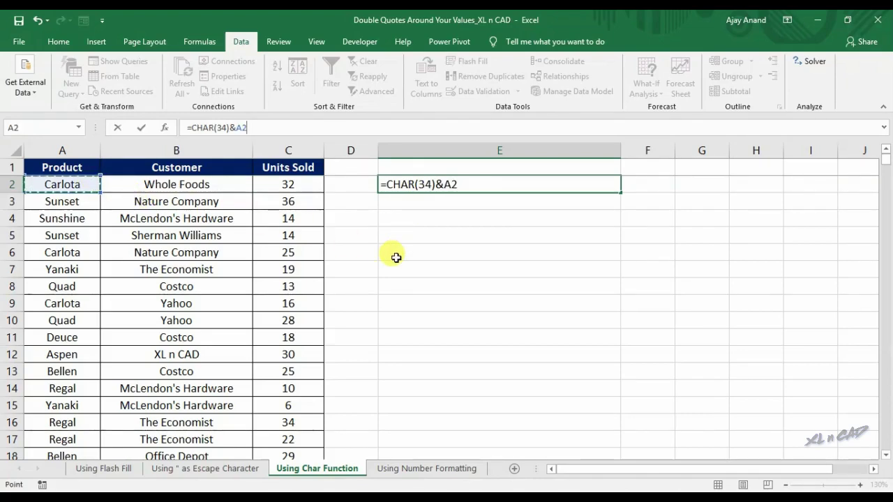
pyautogui.write('&')
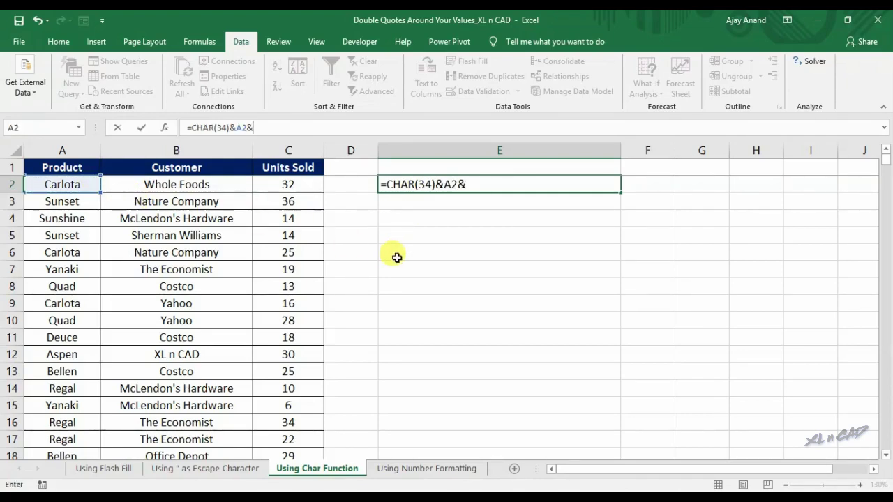
pyautogui.write('CHAR')
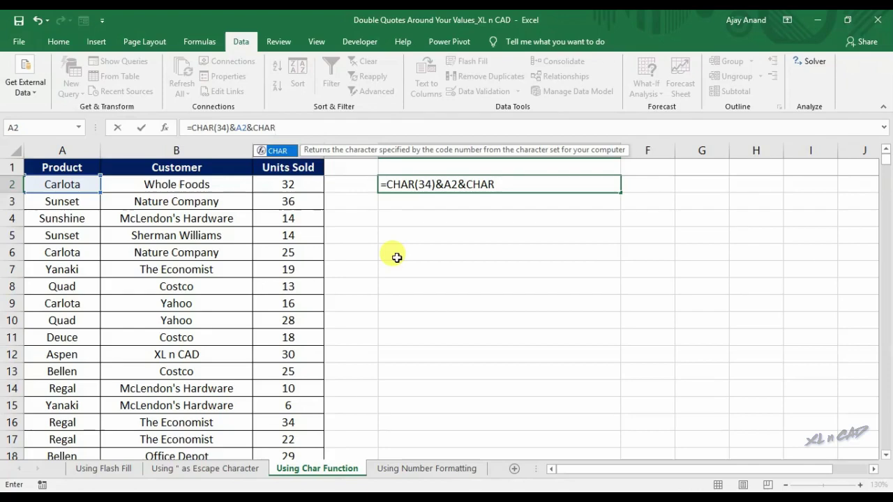
pyautogui.write('(34')
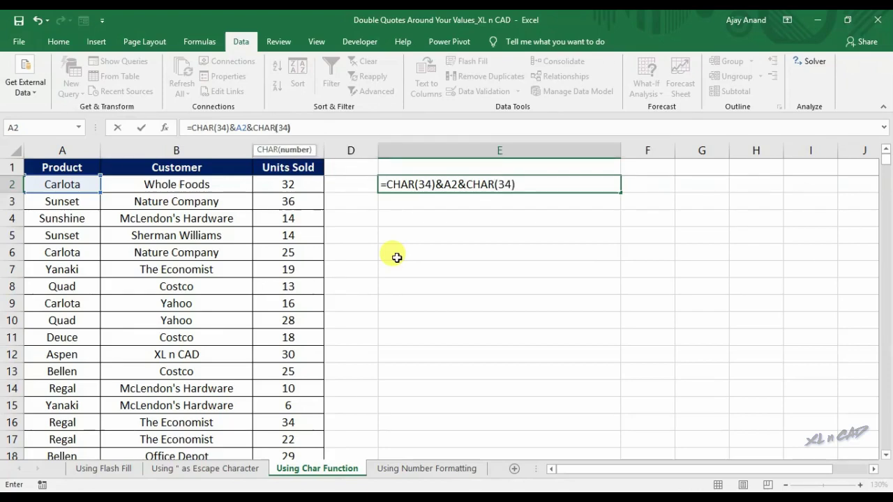
pyautogui.press('Return')
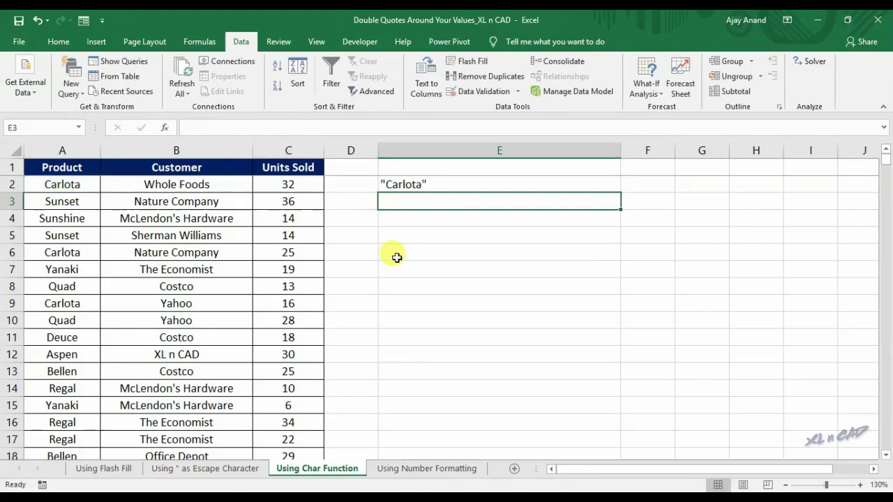
# Center-align all of column E
pyautogui.click(465, 150)
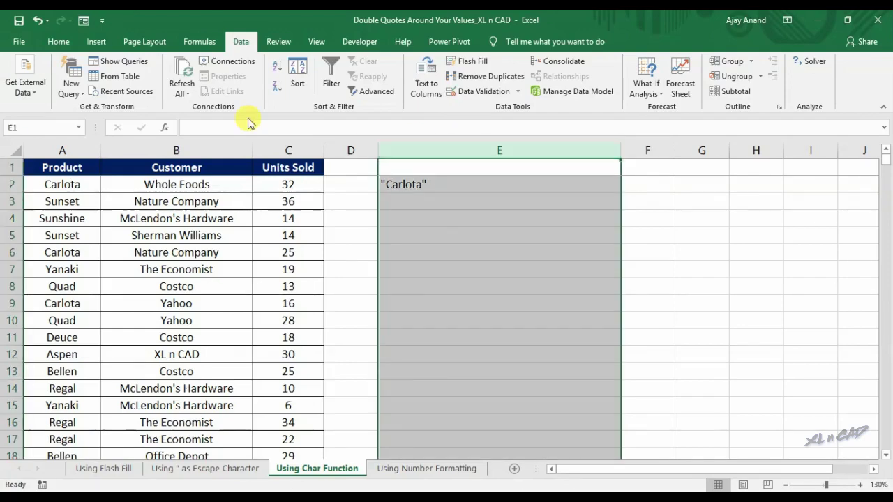
pyautogui.click(59, 41)
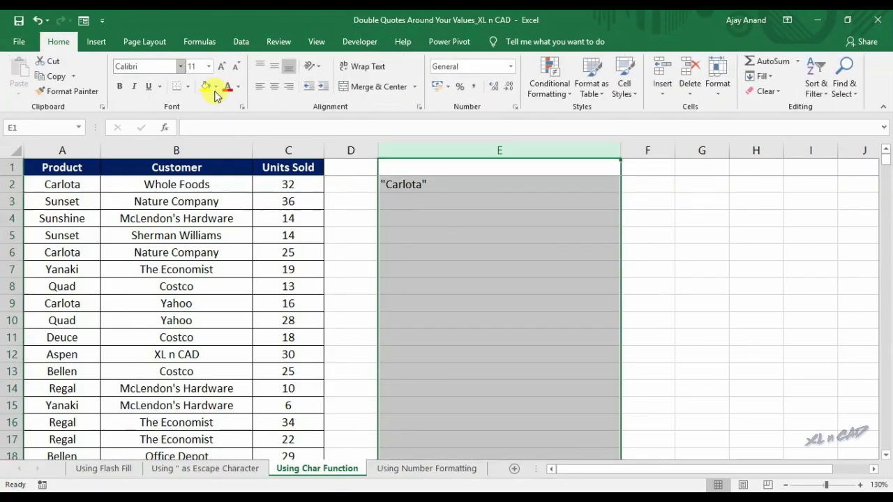
pyautogui.click(274, 86)
pyautogui.click(550, 187)
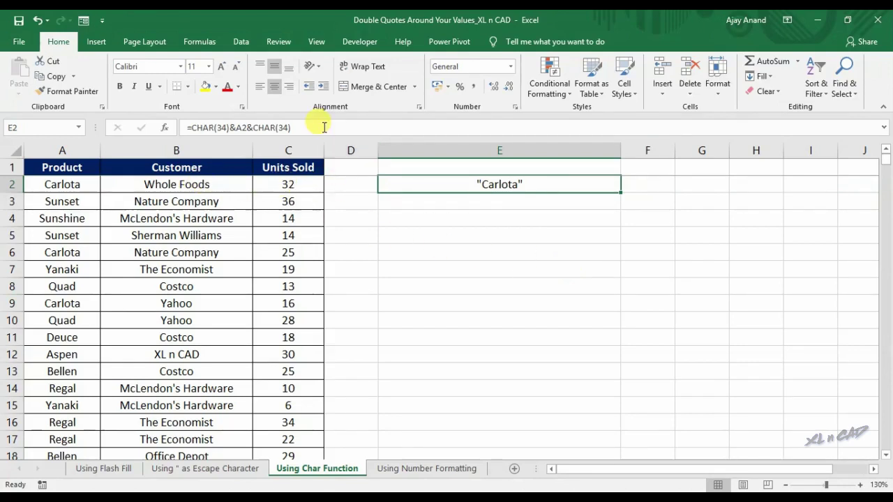
# Append CHAR(34)-quoted B2 and C2 to E2's formula, comma-separated, to show "Carlota","Whole Foods","32"
pyautogui.press('F2')
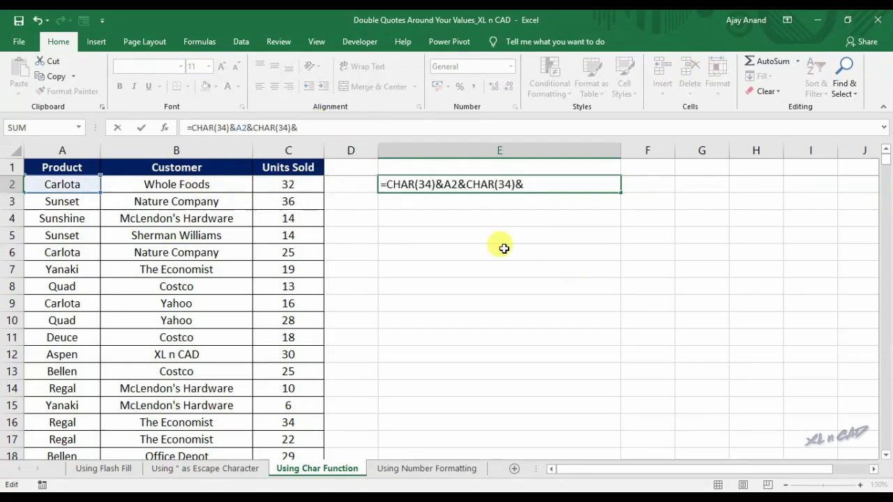
pyautogui.write('&","&CHAR(')
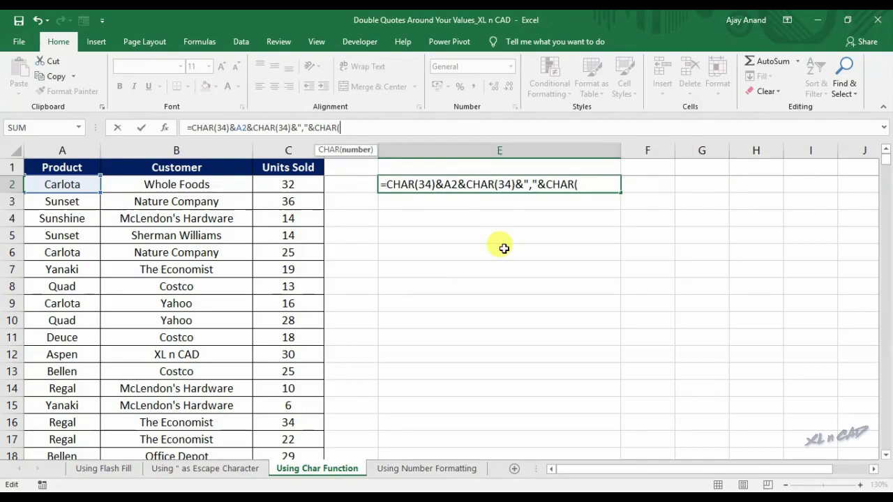
pyautogui.write('34)&')
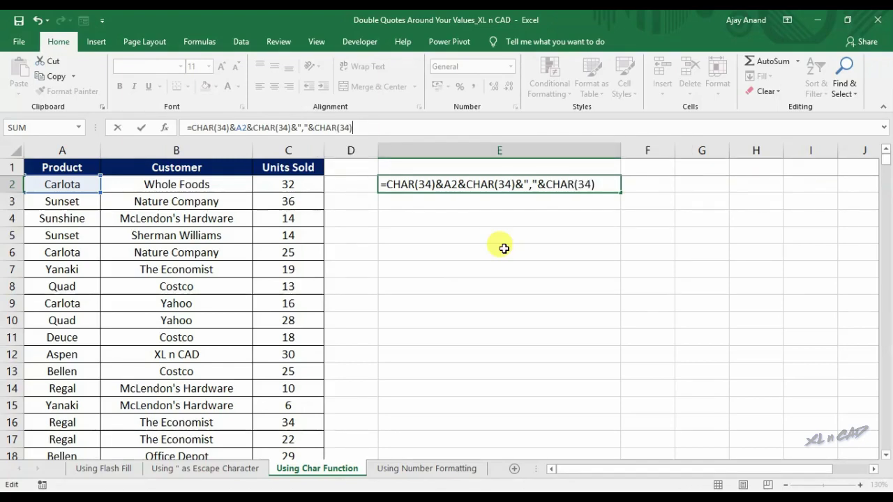
pyautogui.click(229, 185)
pyautogui.click(229, 185)
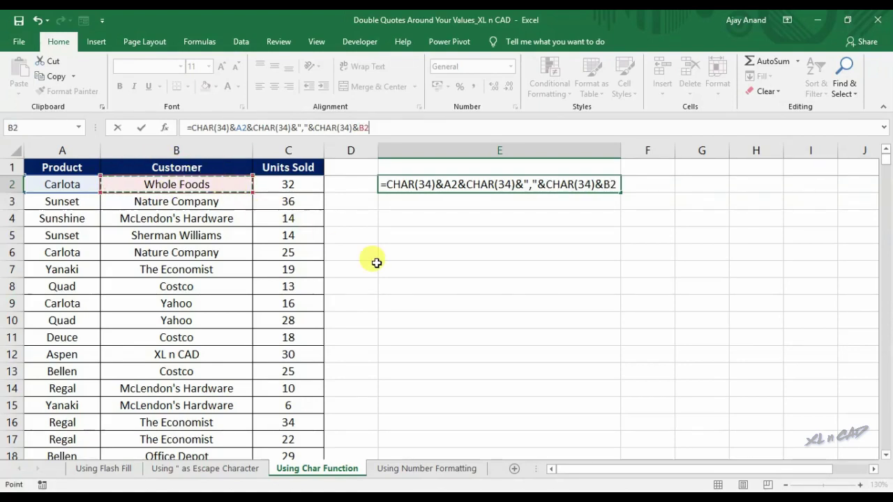
pyautogui.write('&')
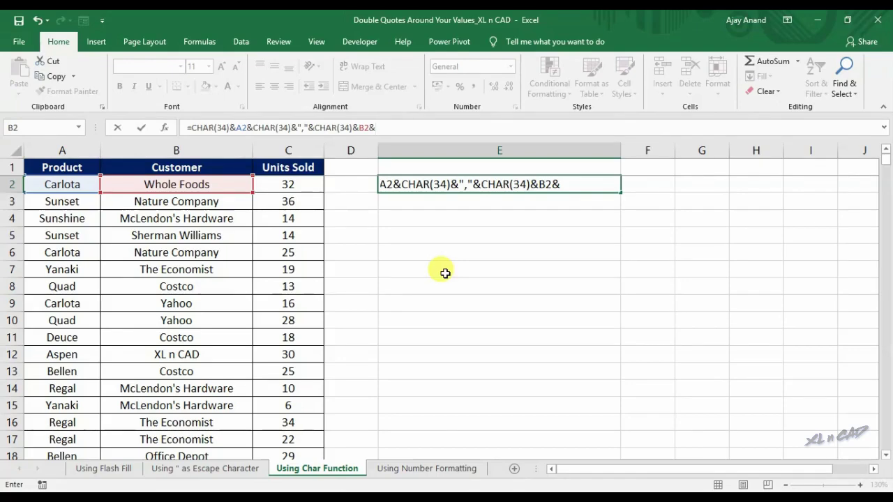
pyautogui.write('CHAR')
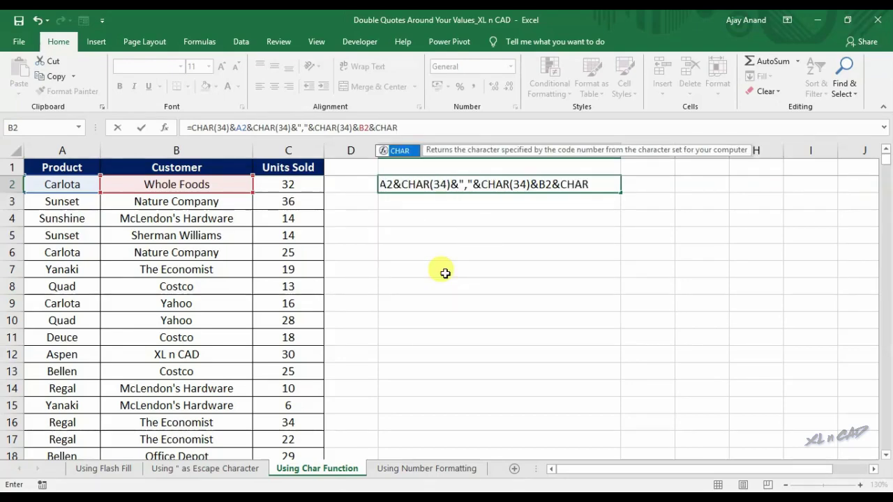
pyautogui.write('(34)')
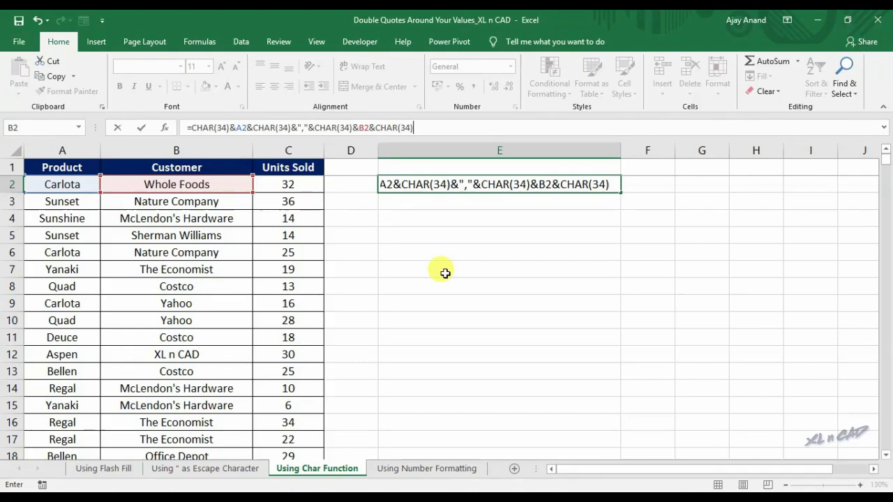
pyautogui.write('&","')
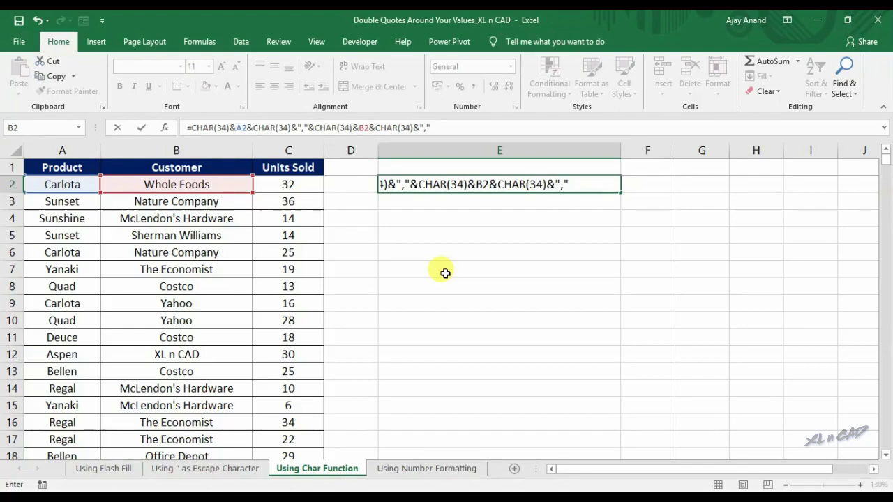
pyautogui.write('&CHAR')
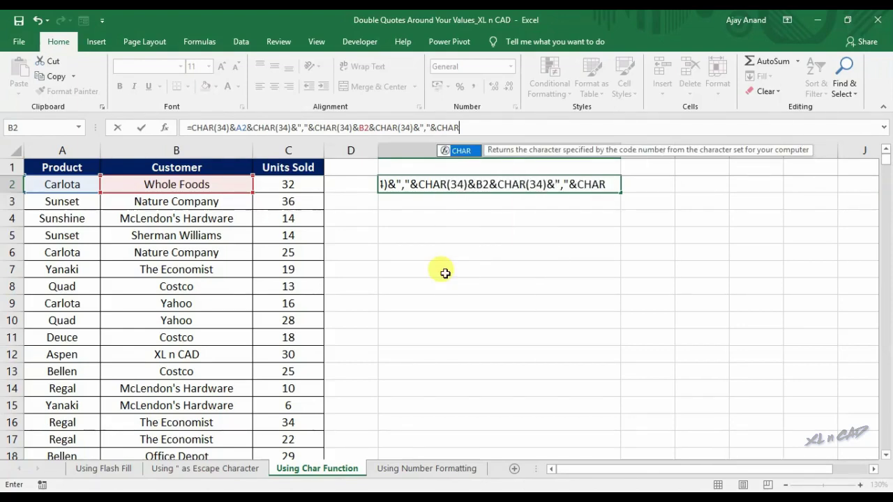
pyautogui.write('(34)&')
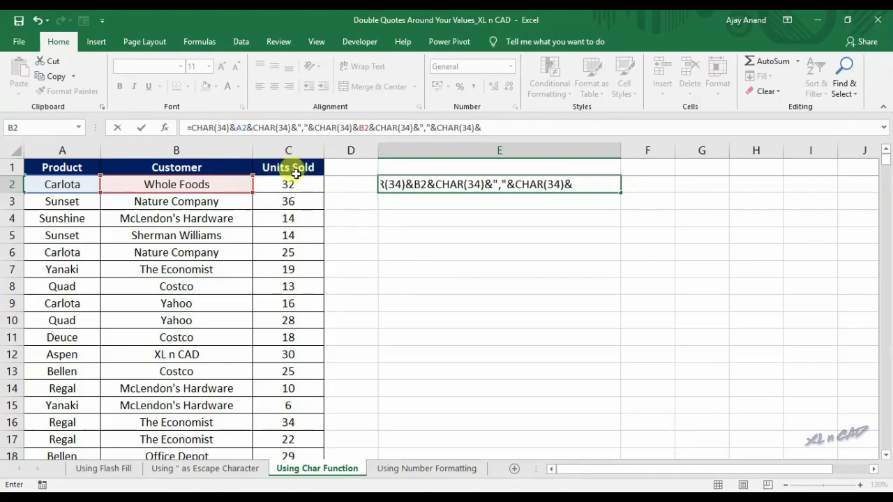
pyautogui.click(307, 183)
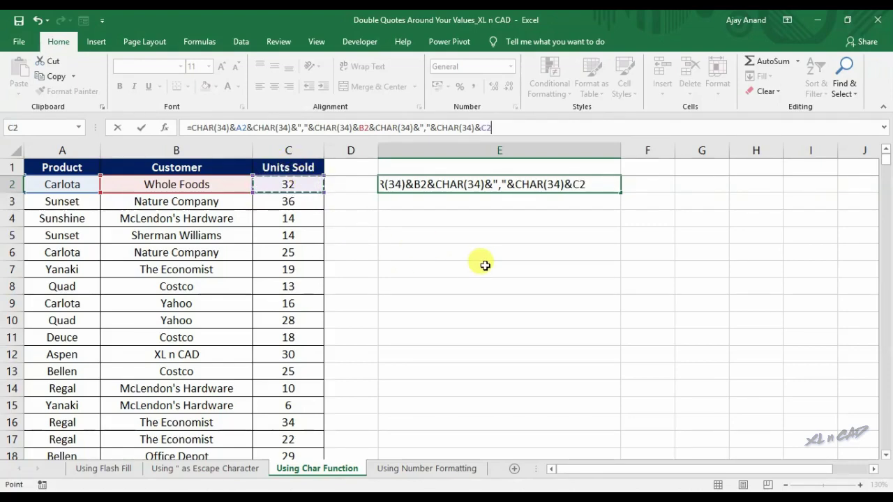
pyautogui.write('&')
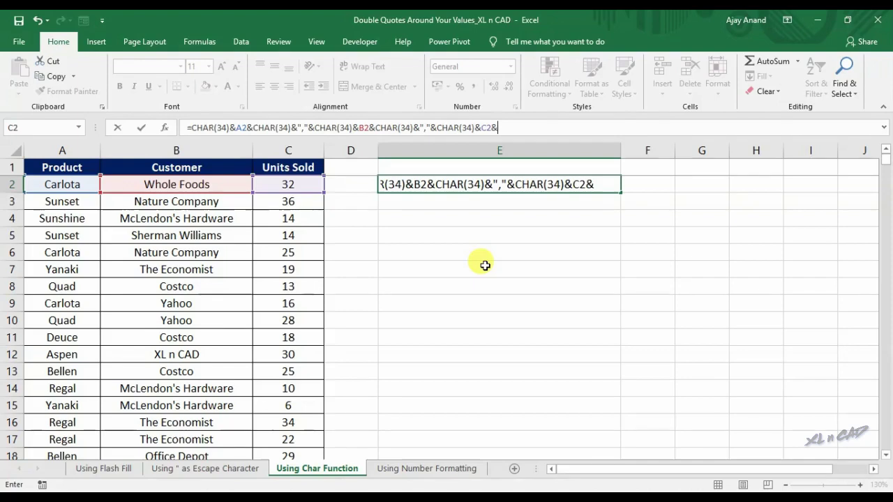
pyautogui.write('CHAR(')
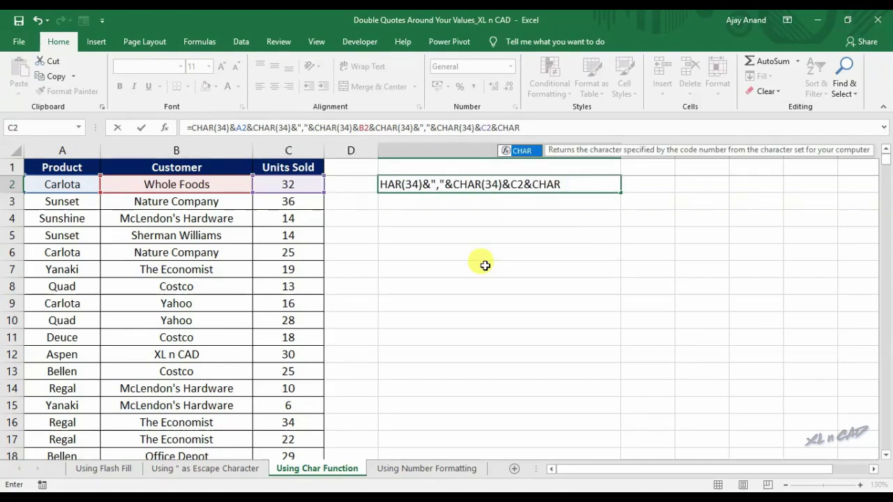
pyautogui.write('34')
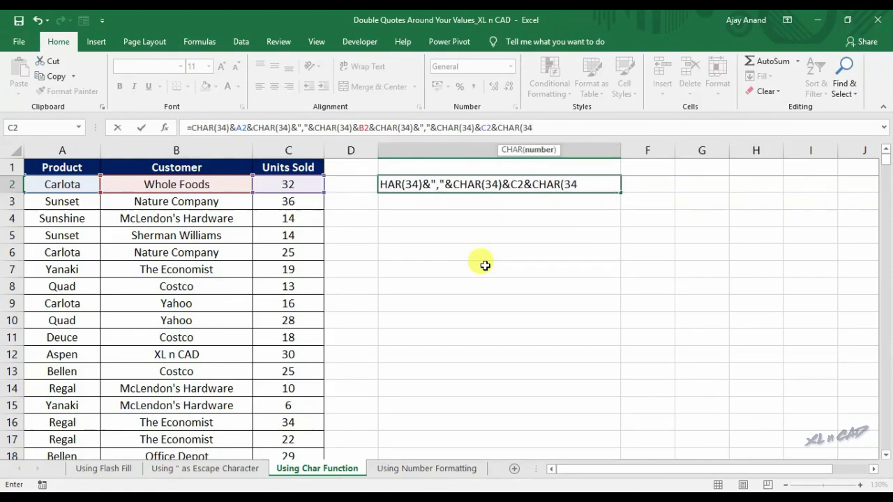
pyautogui.write(')')
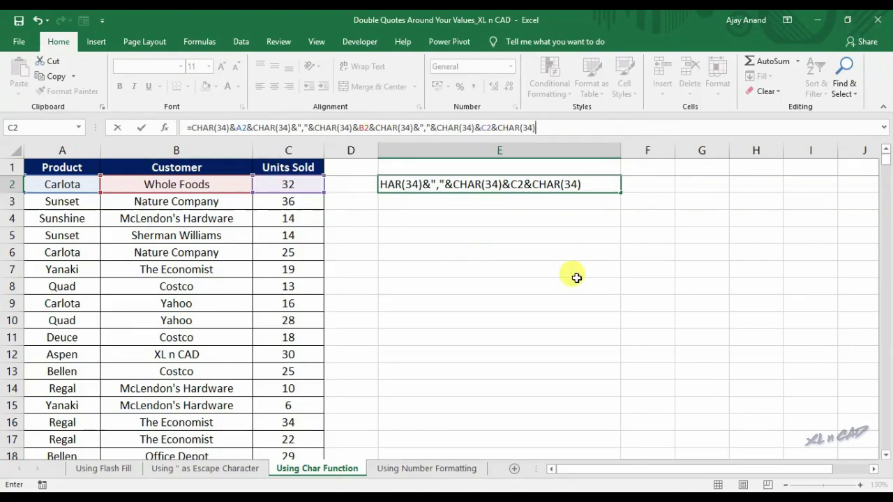
pyautogui.press('Return')
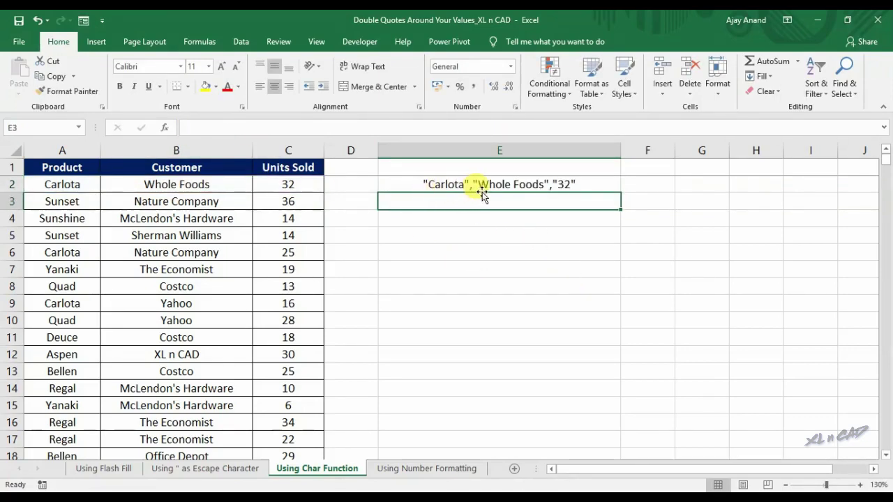
# Fill E2's CHAR(34) quoting formula down column E through E1000 with Ctrl+D
pyautogui.click(584, 187)
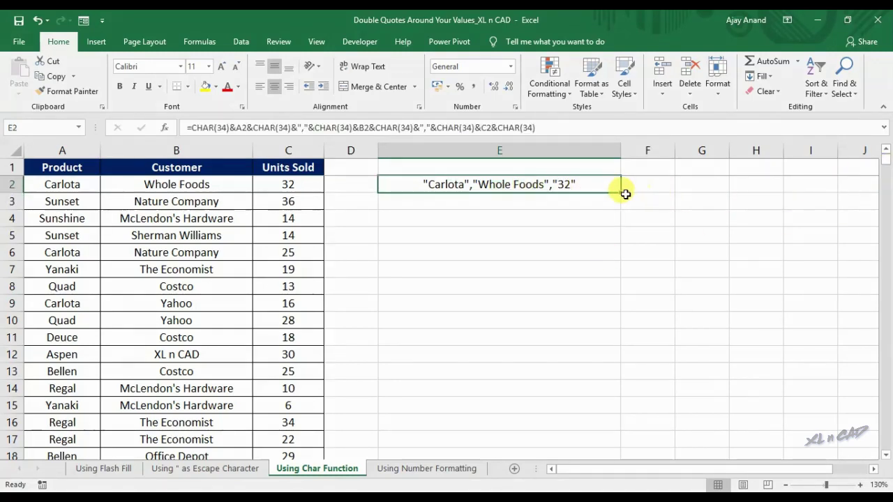
pyautogui.moveTo(621, 193); pyautogui.dragTo(621, 427)
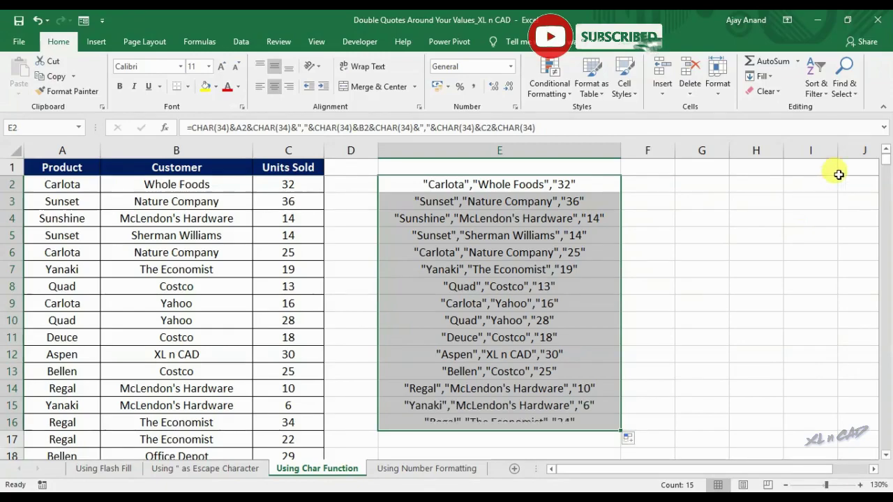
pyautogui.moveTo(886, 159); pyautogui.dragTo(817, 429)
pyautogui.scroll(-2, 698, 418)
pyautogui.keyDown('shift'); pyautogui.click(474, 342); pyautogui.keyUp('shift')
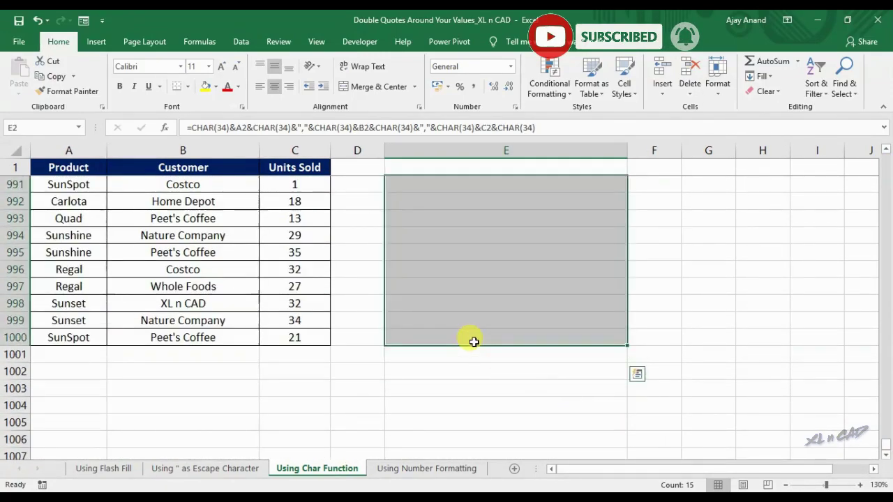
pyautogui.hotkey('ctrl', 'd')
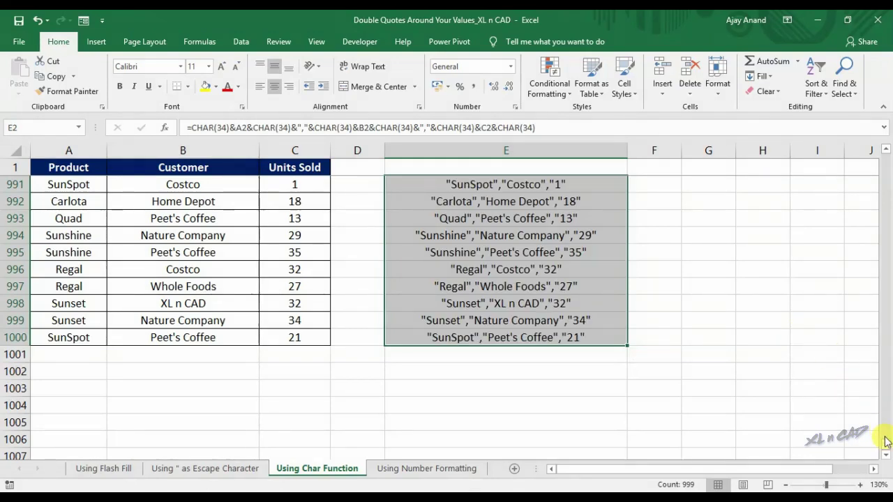
pyautogui.moveTo(886, 441); pyautogui.dragTo(886, 159)
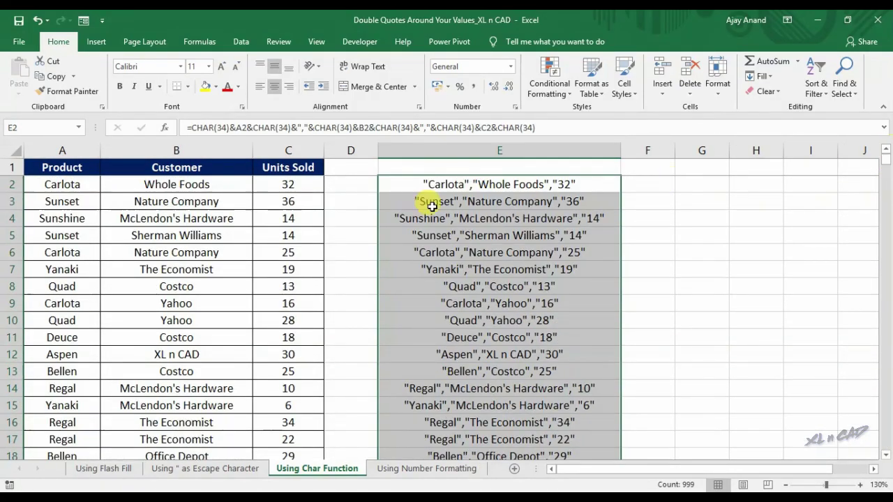
# Replace the product in A6 with 'XL n CAD'
pyautogui.click(70, 201)
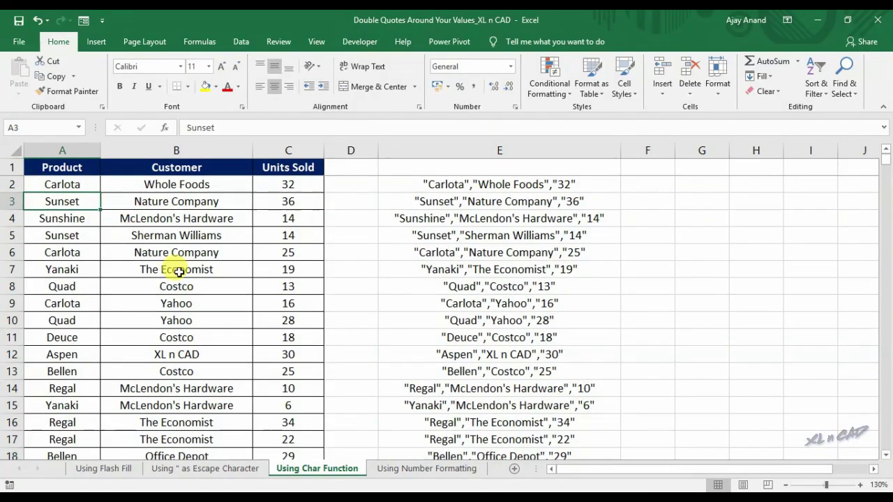
pyautogui.click(70, 251)
pyautogui.press('BackSpace')
pyautogui.write('XL n CA')
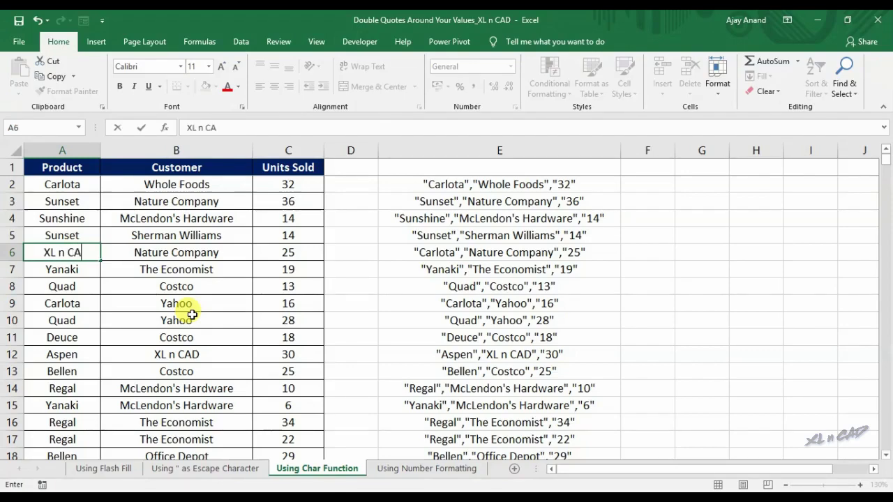
pyautogui.write('D')
pyautogui.press('Return')
# Enter 5600 as the units in C9, then switch to the Using Number Formatting sheet
pyautogui.press('Down')
pyautogui.press('Down')
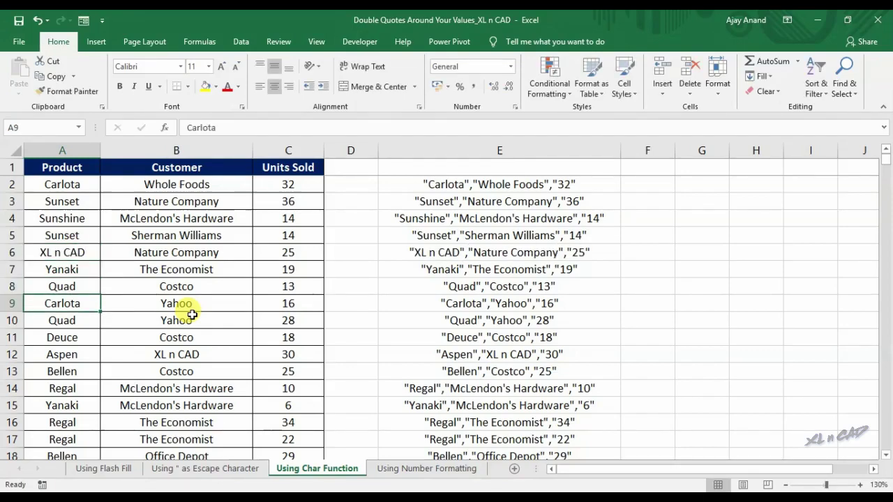
pyautogui.press('Right')
pyautogui.press('Right')
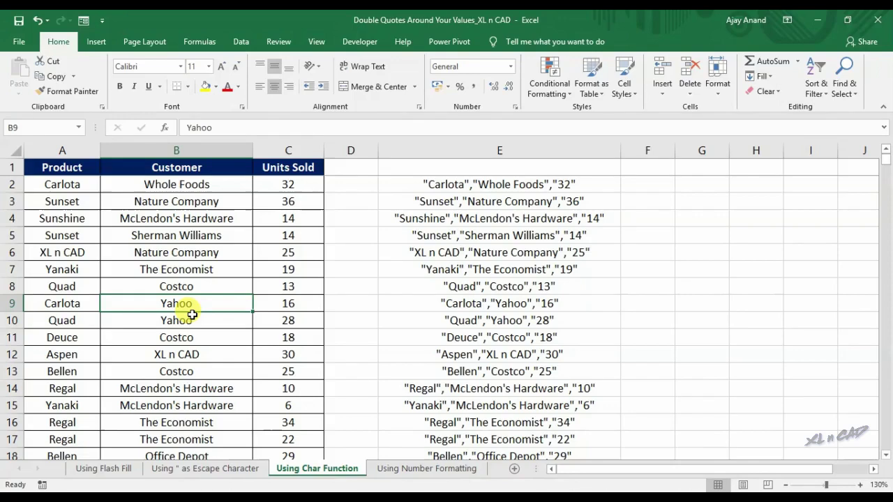
pyautogui.write('560')
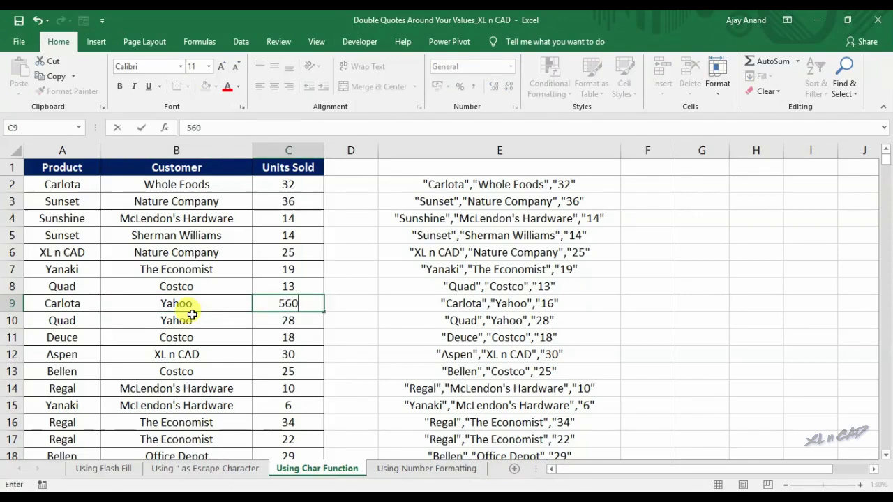
pyautogui.write('0')
pyautogui.press('Return')
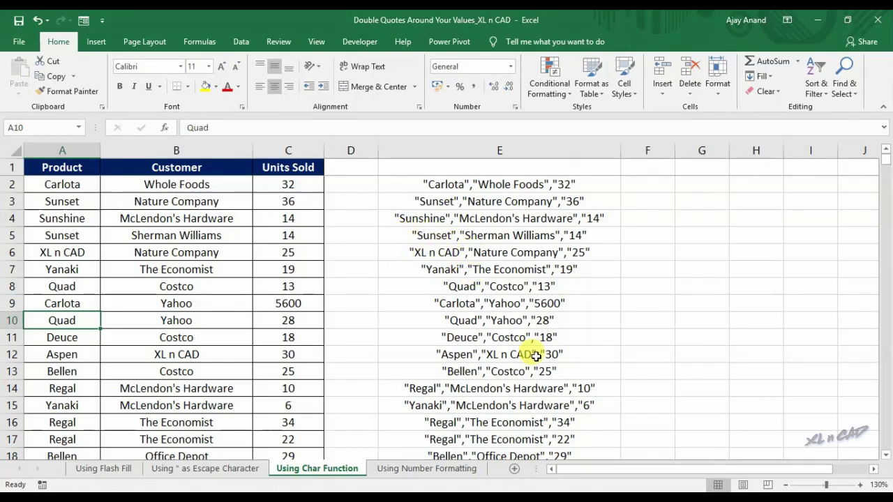
pyautogui.click(422, 472)
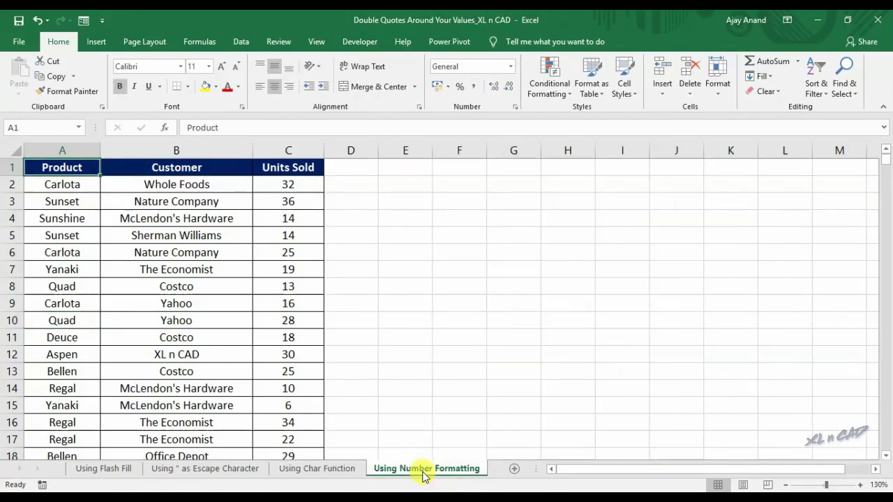
# Give A2 the custom number format \"@\" so it displays "Carlota"
pyautogui.click(82, 186)
pyautogui.rightClick(86, 186)
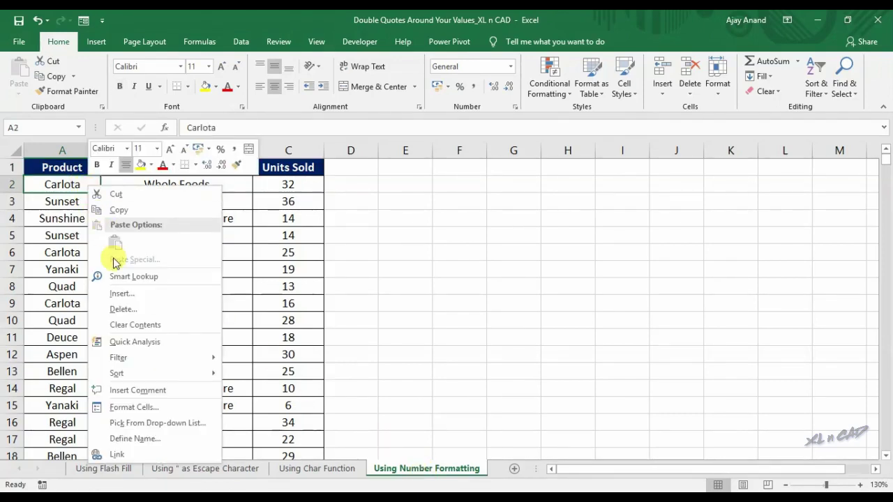
pyautogui.click(196, 411)
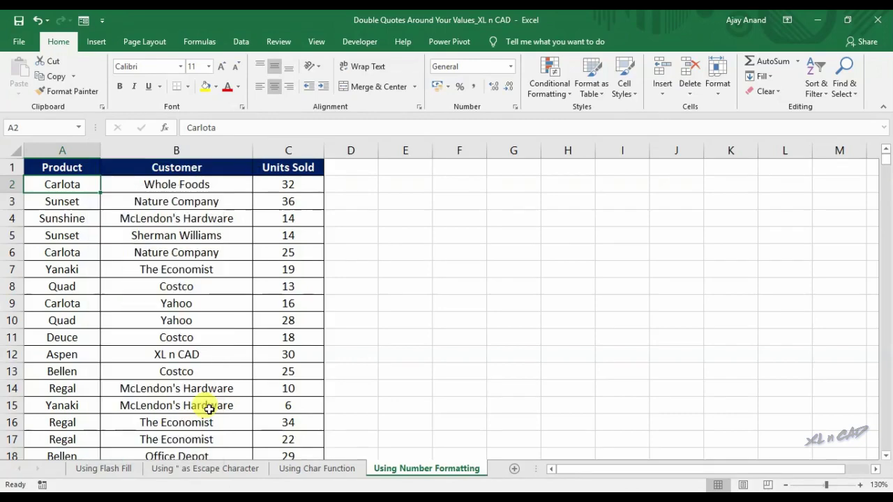
pyautogui.moveTo(241, 201); pyautogui.dragTo(585, 105)
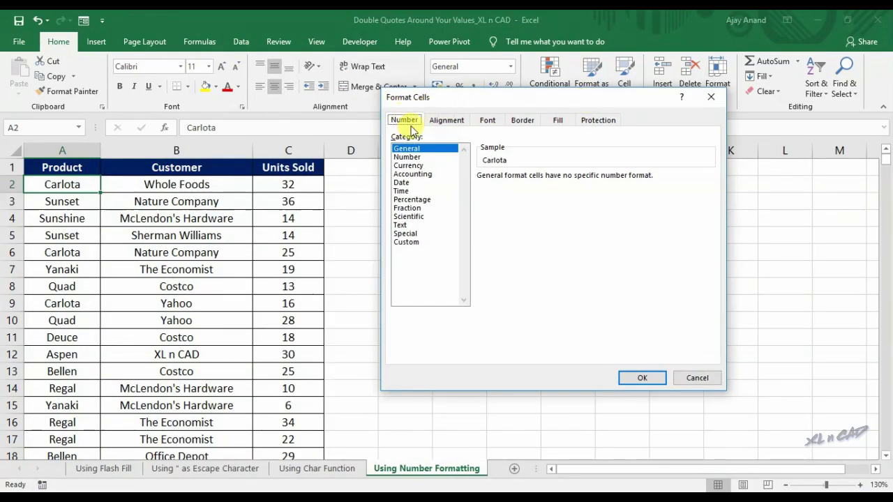
pyautogui.click(407, 242)
pyautogui.doubleClick(516, 187)
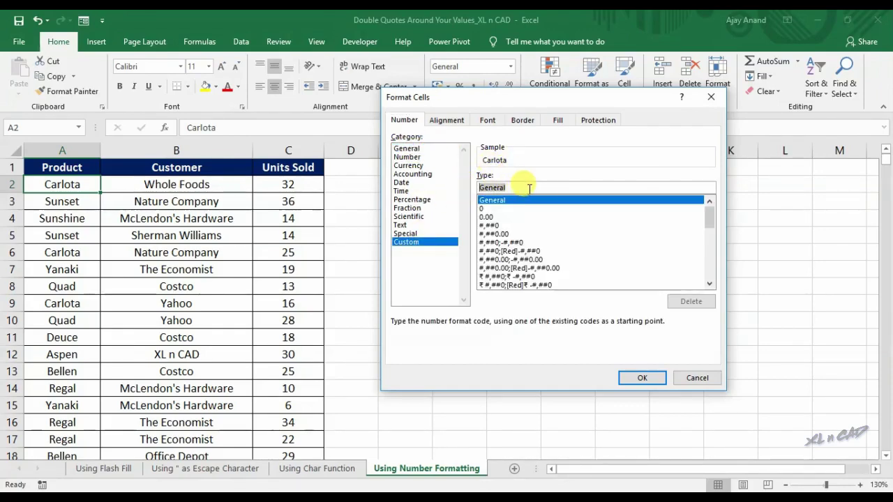
pyautogui.write('\\')
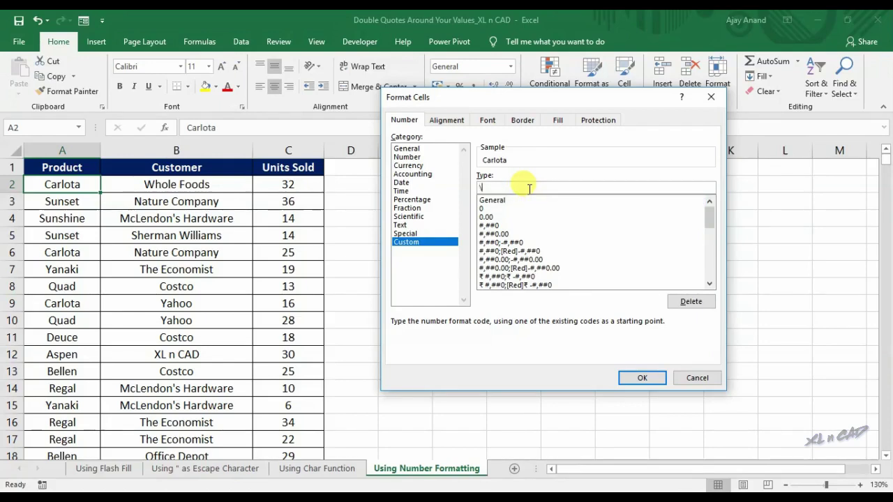
pyautogui.write('"@')
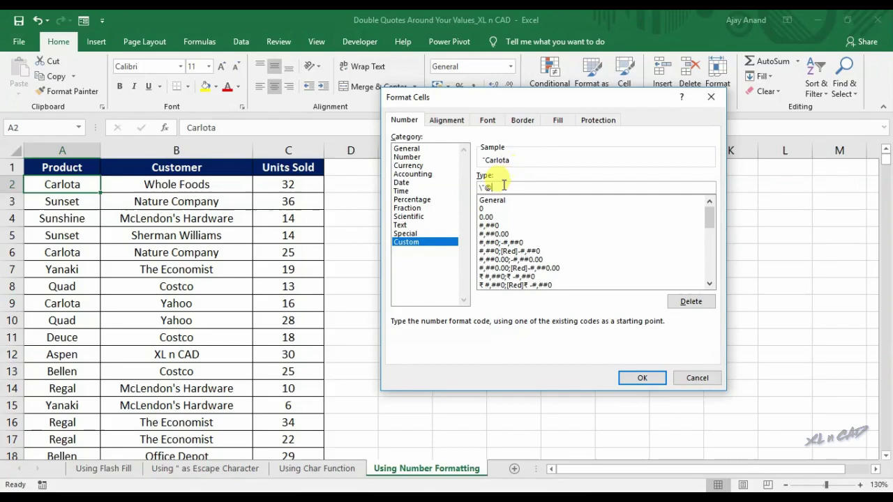
pyautogui.write('\\')
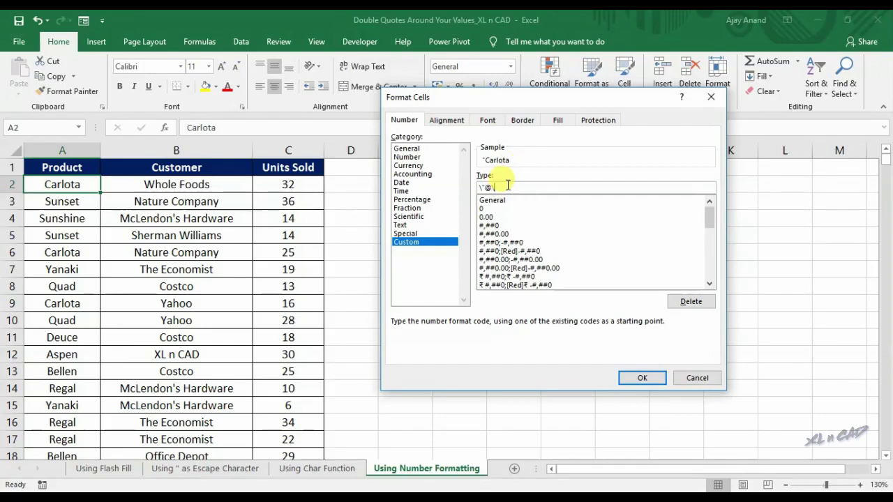
pyautogui.write('"')
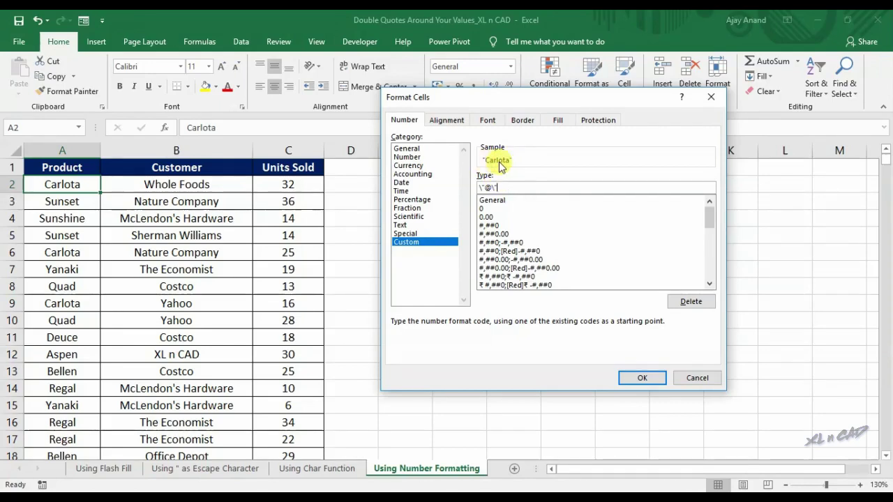
pyautogui.click(655, 379)
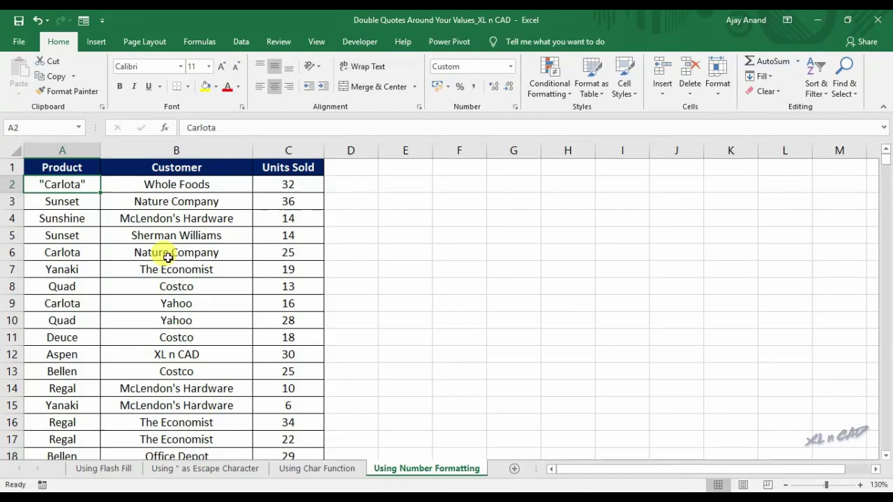
# Format-paint A2's quote format over the table A2:C25 so names appear in double quotes
pyautogui.click(69, 91)
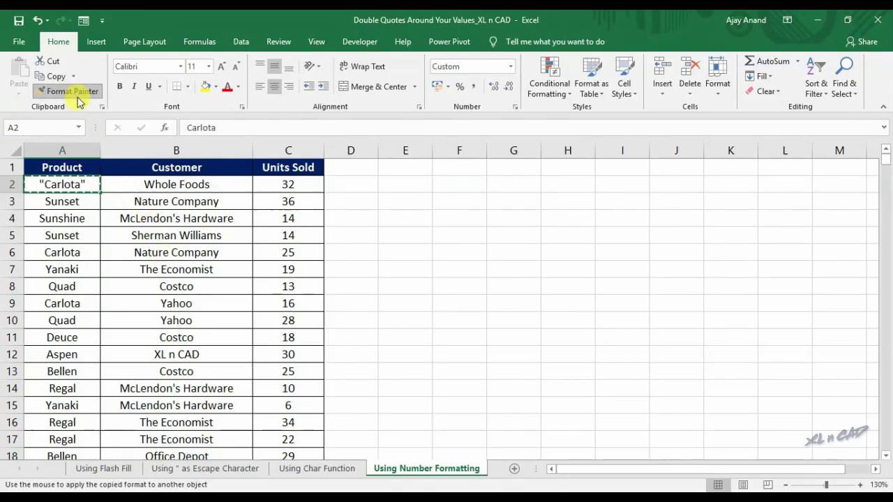
pyautogui.moveTo(88, 183)
pyautogui.mouseDown()
pyautogui.moveTo(295, 343)
pyautogui.moveTo(316, 470)
pyautogui.moveTo(288, 455)
pyautogui.moveTo(291, 443)
pyautogui.mouseUp()
pyautogui.click(76, 194)
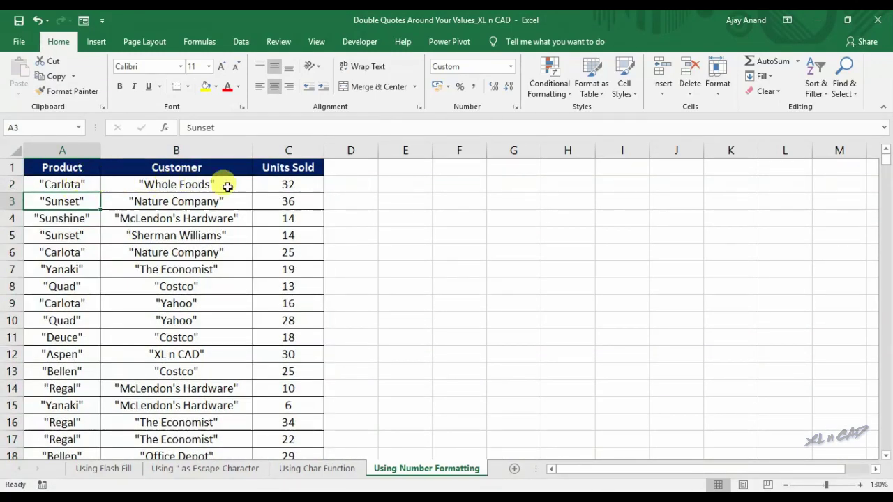
pyautogui.click(292, 183)
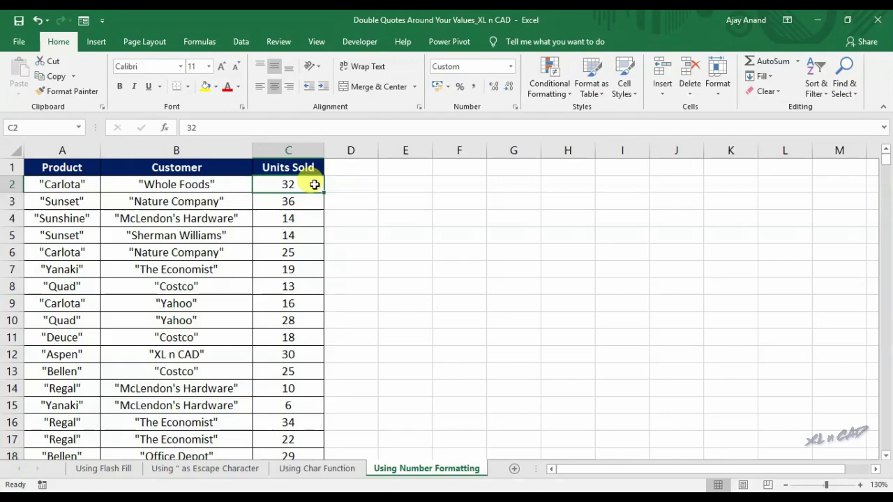
# Give C2 the custom number format \"#\" so 32 displays as "32"
pyautogui.rightClick(315, 184)
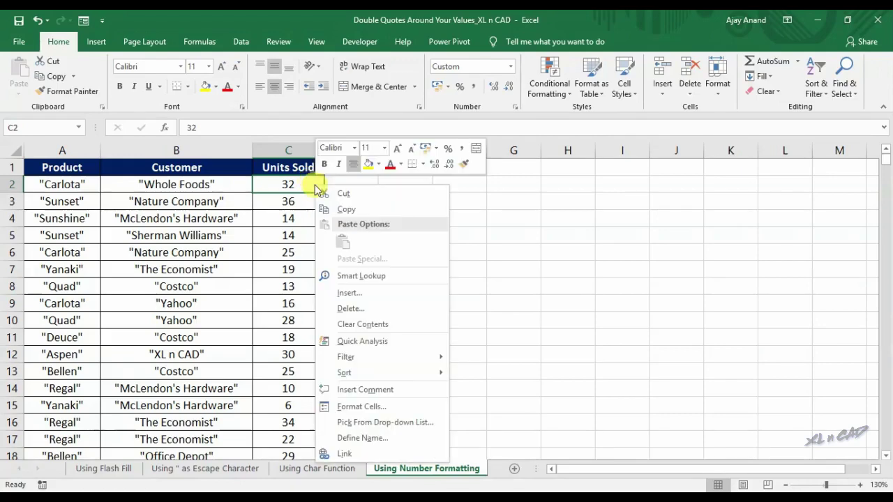
pyautogui.click(422, 409)
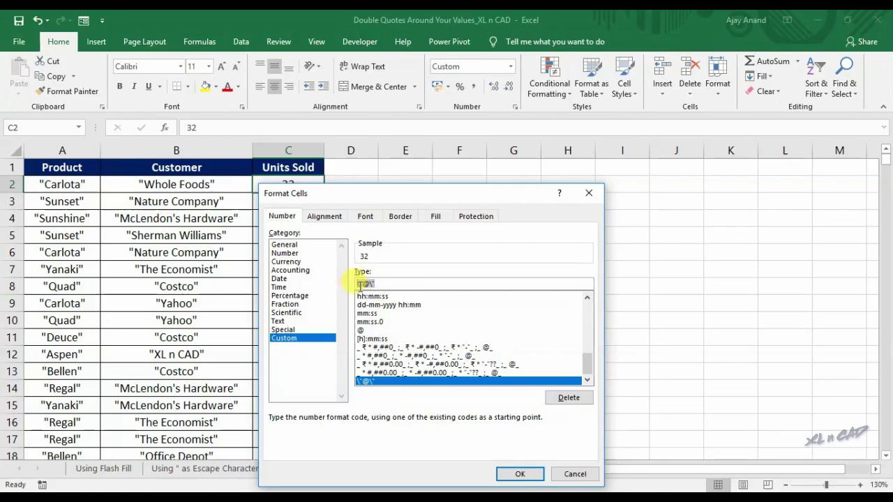
pyautogui.moveTo(356, 284); pyautogui.dragTo(420, 287)
pyautogui.write('\\')
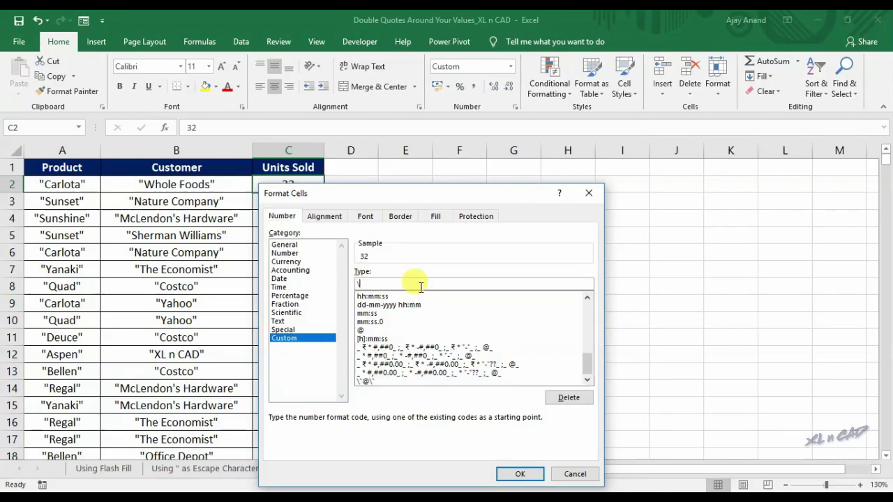
pyautogui.write('"')
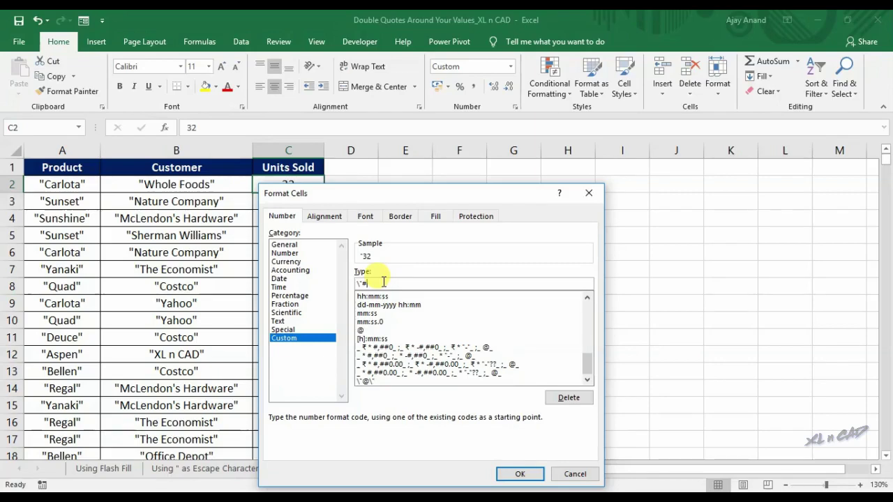
pyautogui.write('#\\"')
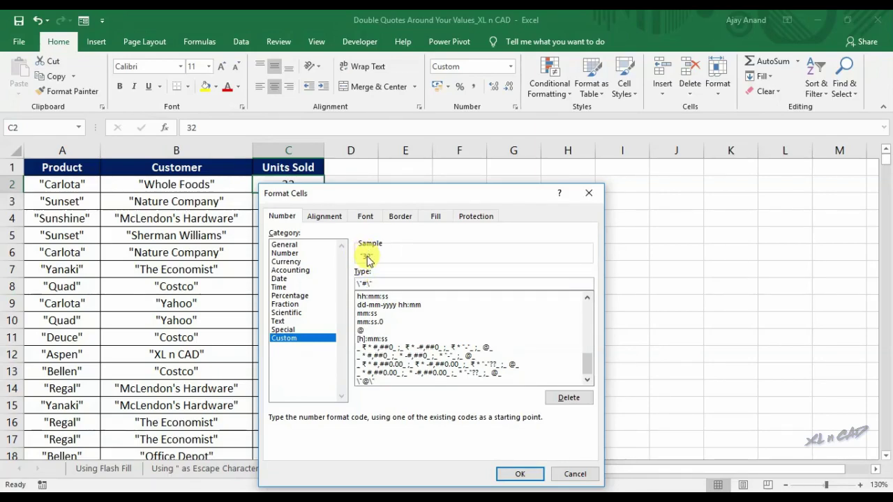
pyautogui.click(512, 474)
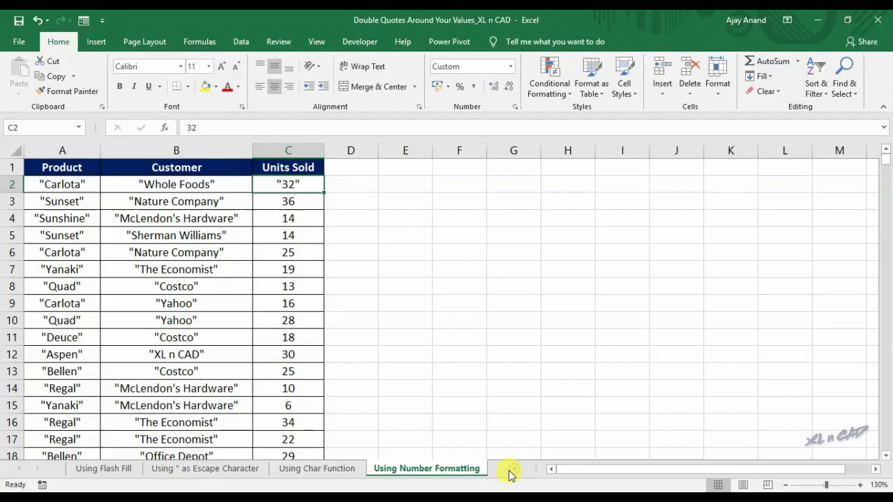
pyautogui.click(83, 91)
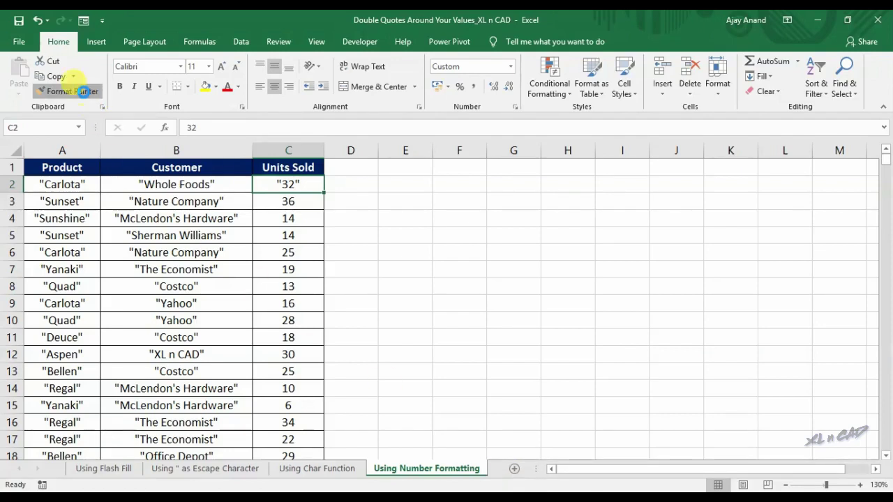